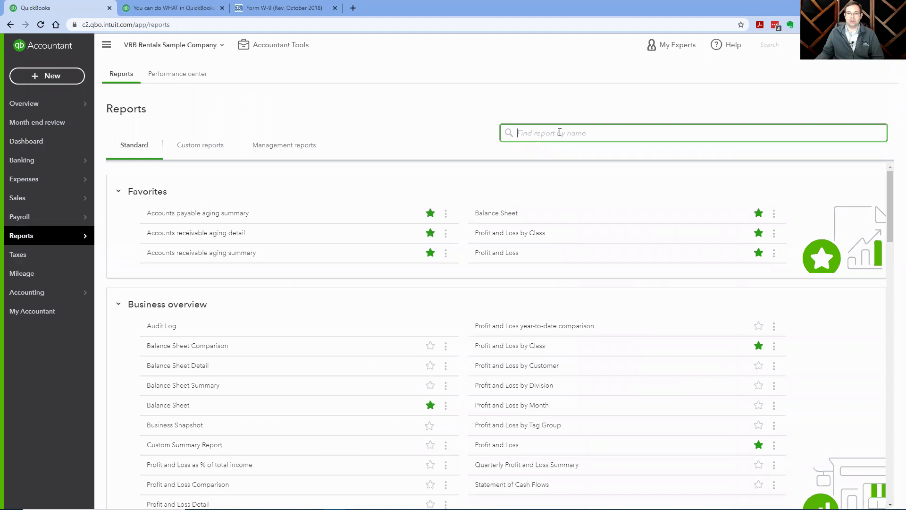
# Run the year-to-date Expenses by Vendor Summary report on a Cash accounting basis ($5,962.96 total).
pyautogui.write('v')
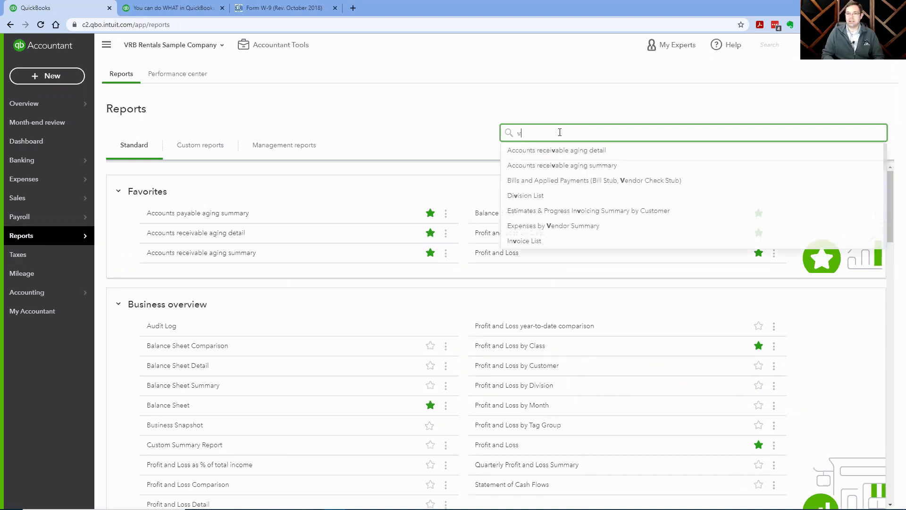
pyautogui.write('endor')
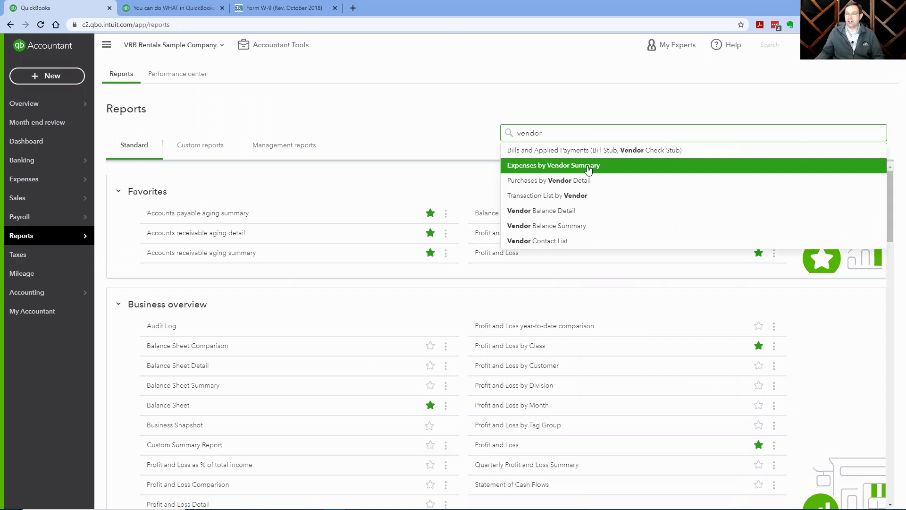
pyautogui.click(557, 169)
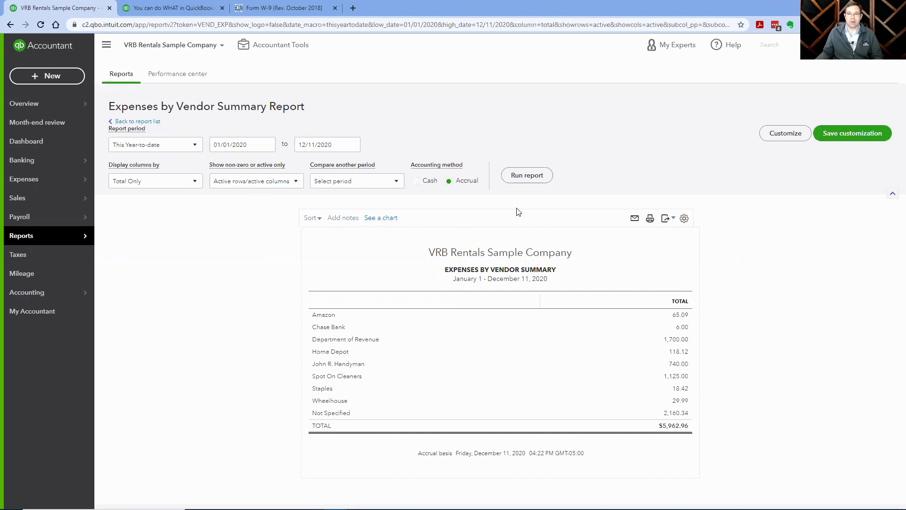
pyautogui.click(415, 181)
pyautogui.click(528, 177)
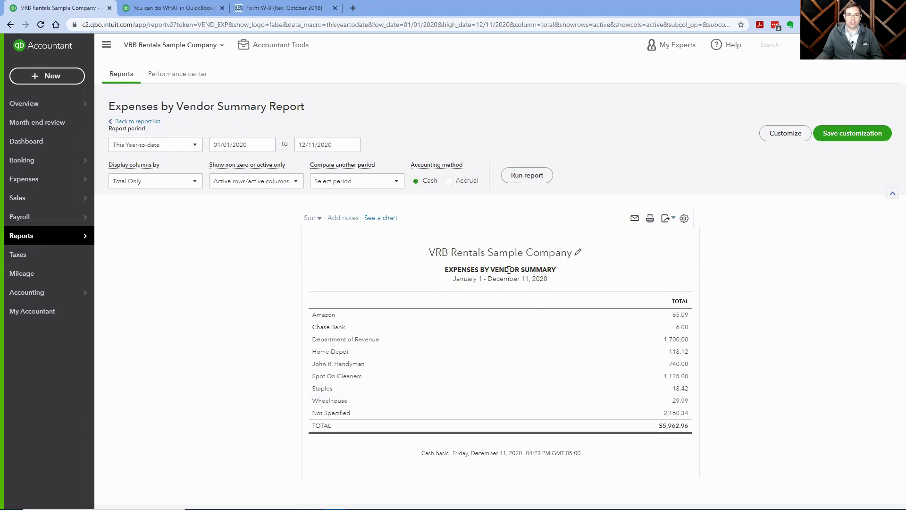
# Sort the vendor summary by Total in descending order, putting Not Specified ($2,160.34) first.
pyautogui.click(313, 218)
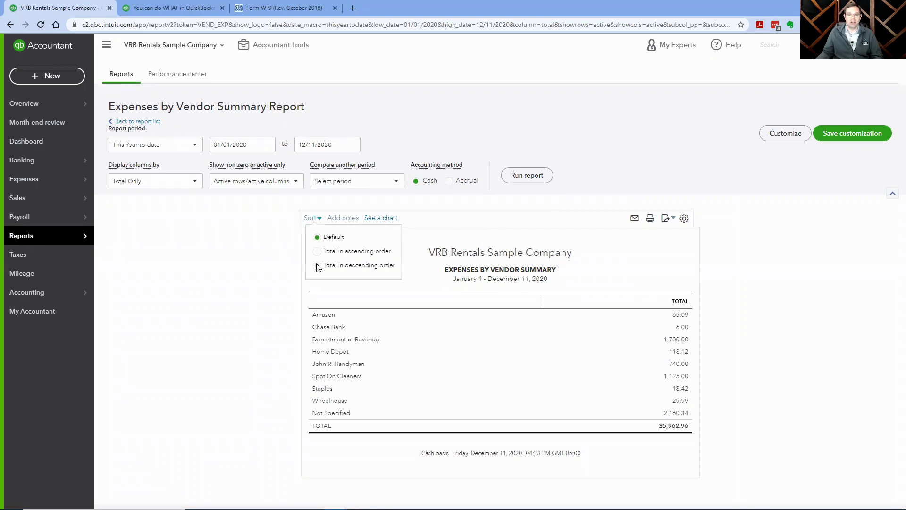
pyautogui.click(317, 265)
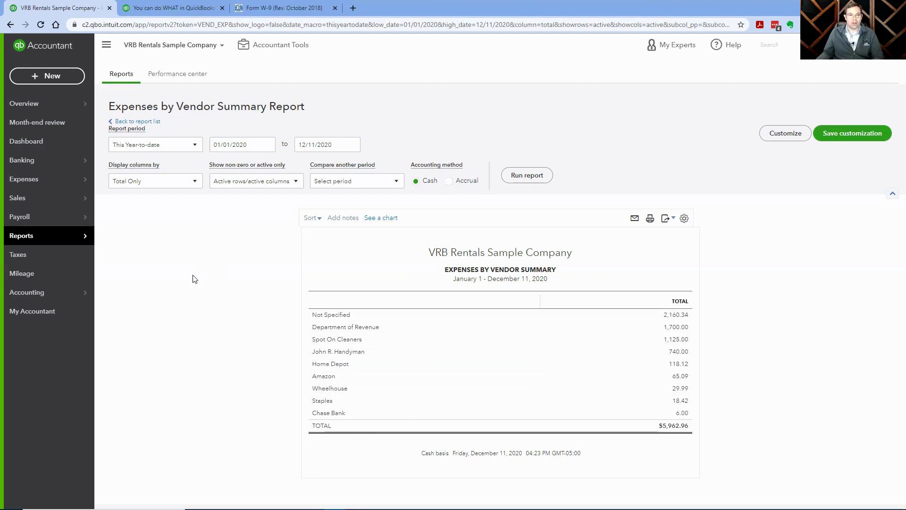
# Duplicate the vendor report's browser tab and open Payroll > Contractors in the copy.
pyautogui.rightClick(57, 8)
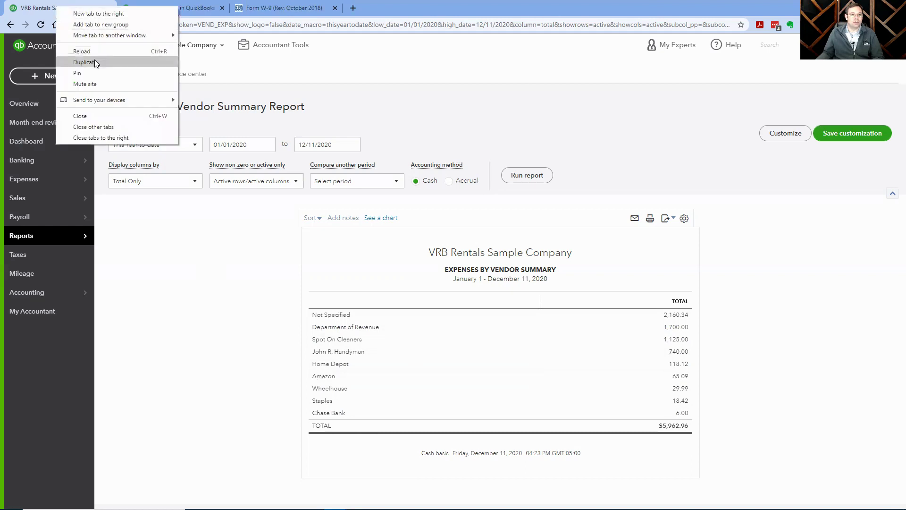
pyautogui.click(95, 61)
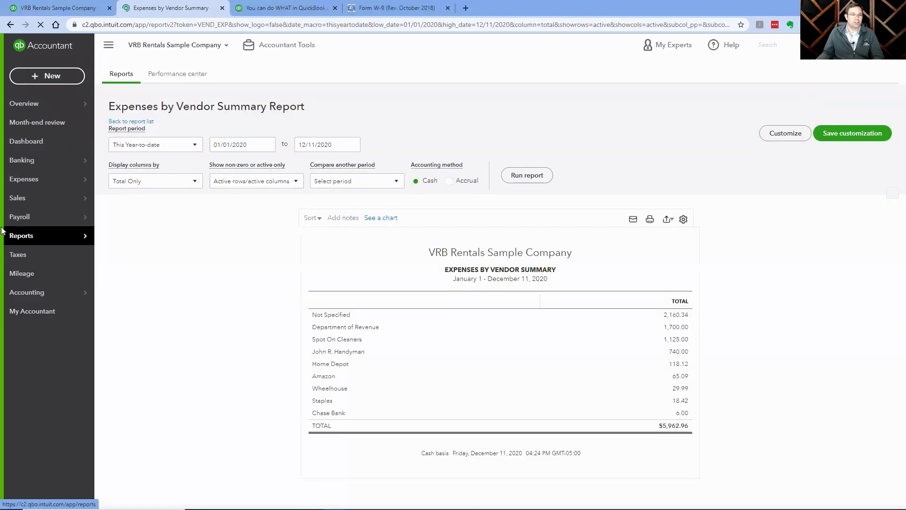
pyautogui.moveTo(66, 217)
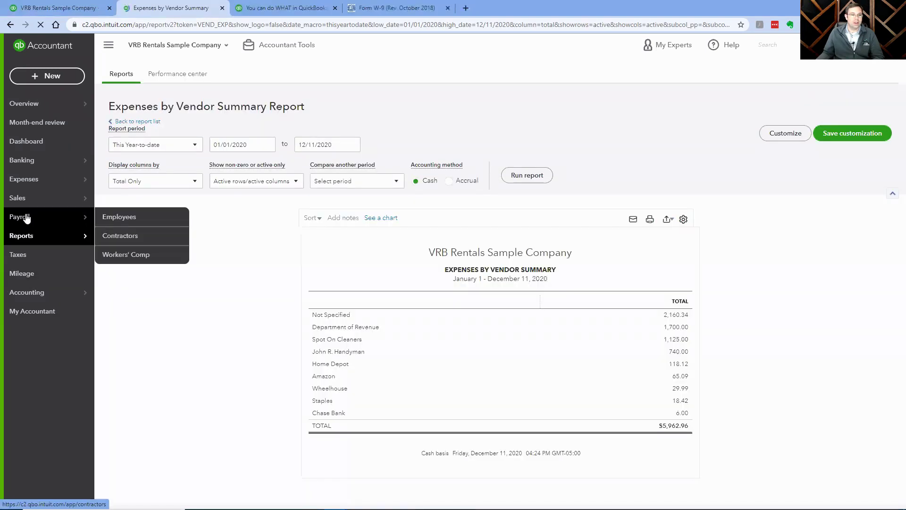
pyautogui.click(118, 240)
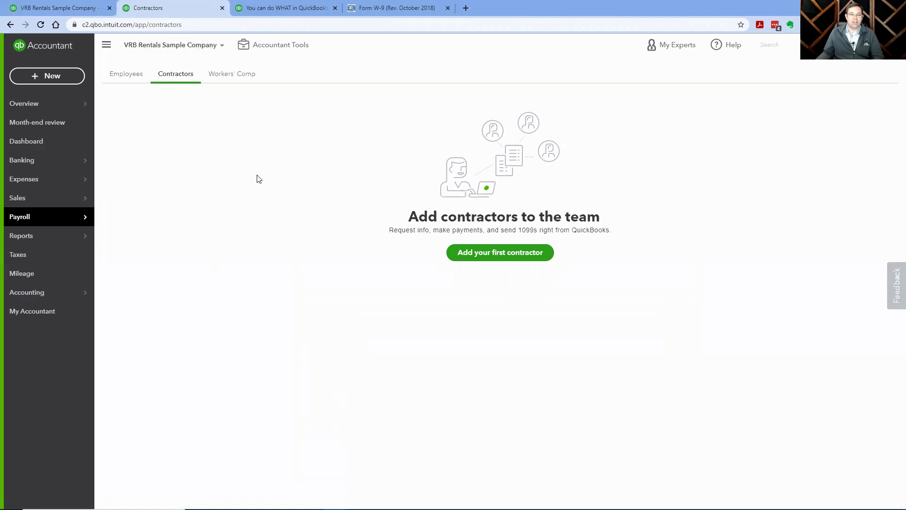
# Check the vendor report tab, then duplicate the Contractors page into another tab.
pyautogui.click(62, 8)
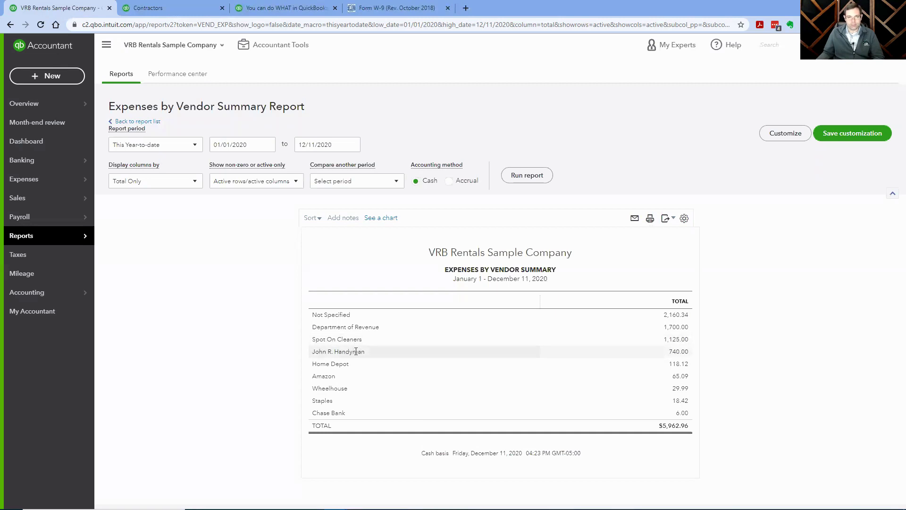
pyautogui.click(179, 8)
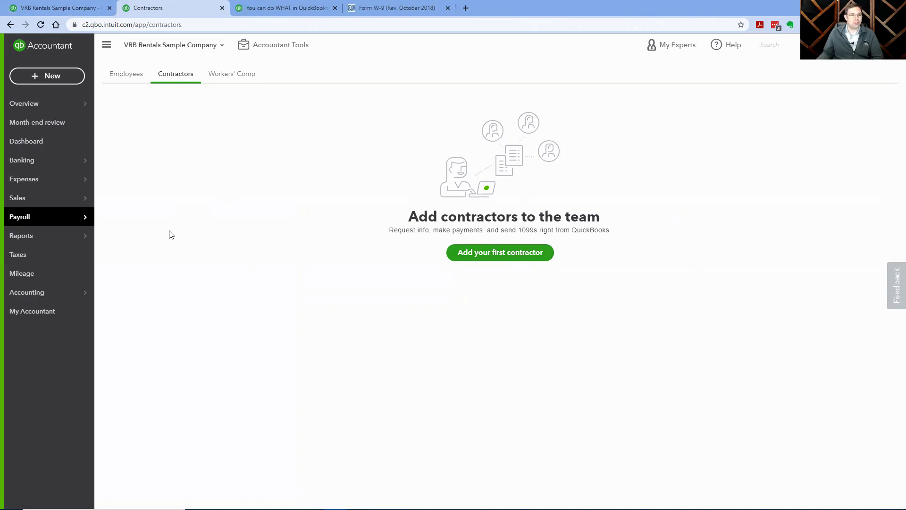
pyautogui.rightClick(166, 10)
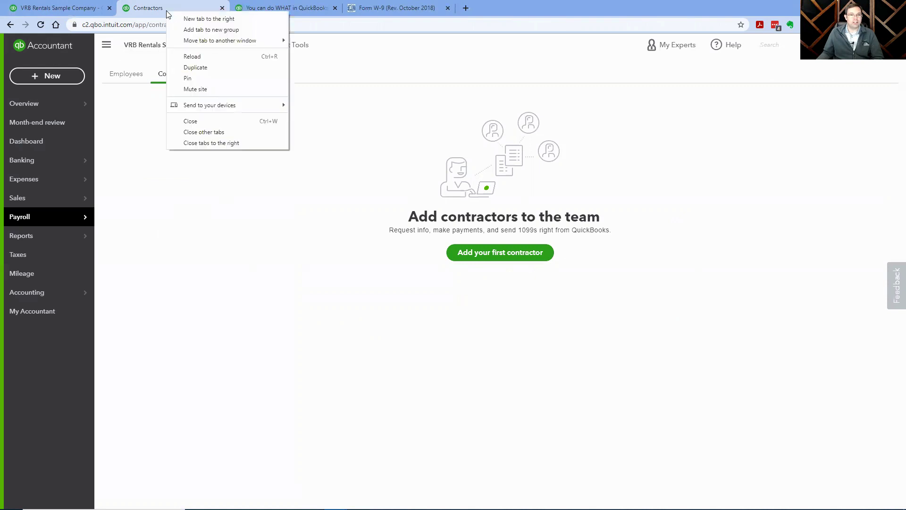
pyautogui.click(211, 68)
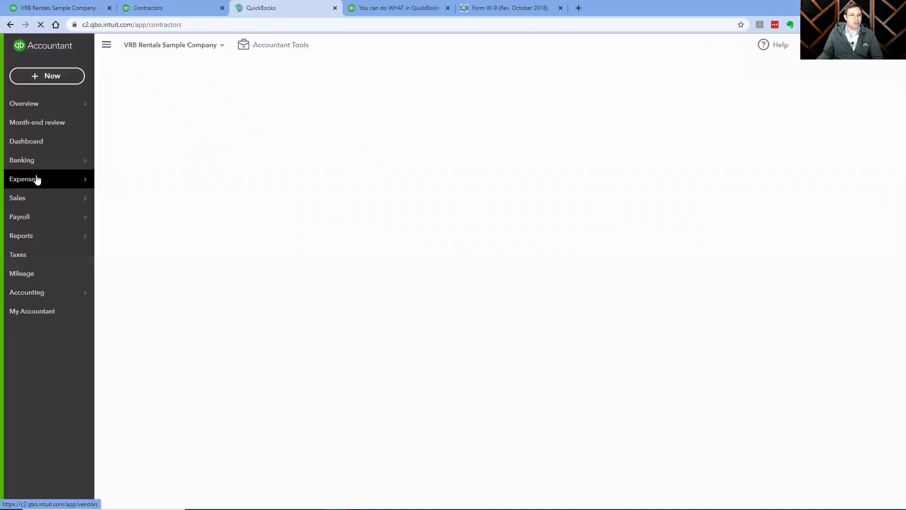
# Search the Vendors list for the handyman vendor and open his vendor information for editing.
pyautogui.moveTo(36, 178)
pyautogui.click(126, 201)
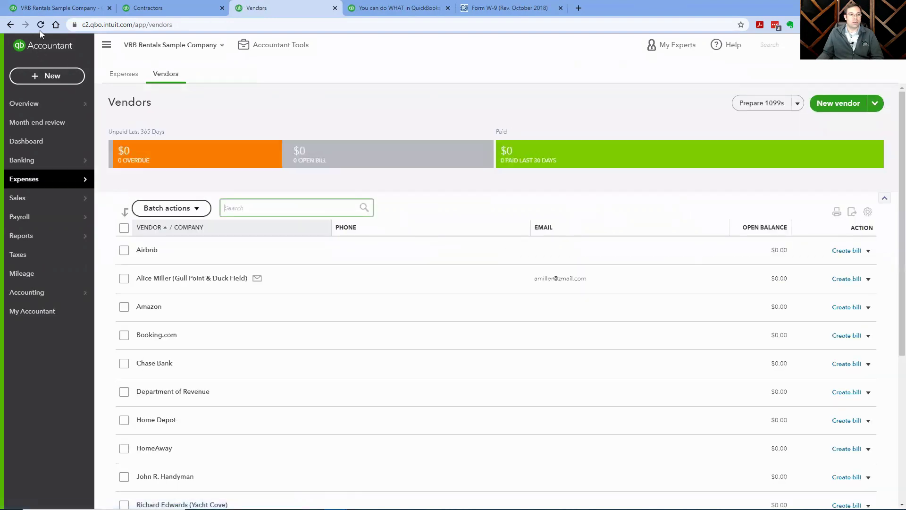
pyautogui.click(246, 205)
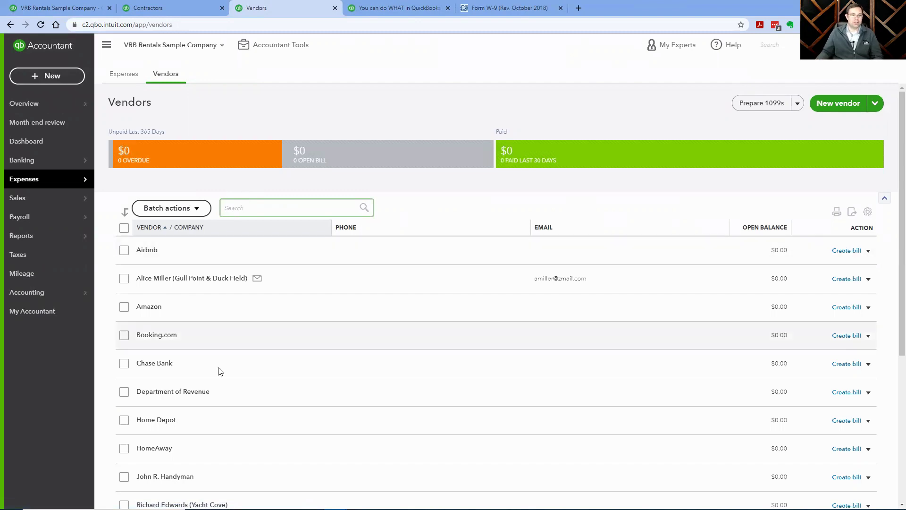
pyautogui.scroll(-5, 219, 370)
pyautogui.scroll(5, 231, 334)
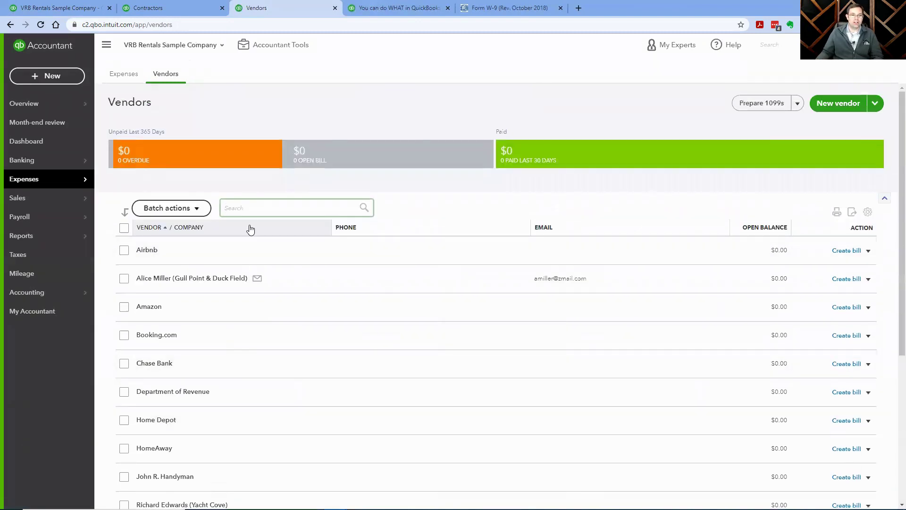
pyautogui.click(250, 206)
pyautogui.write('Joh')
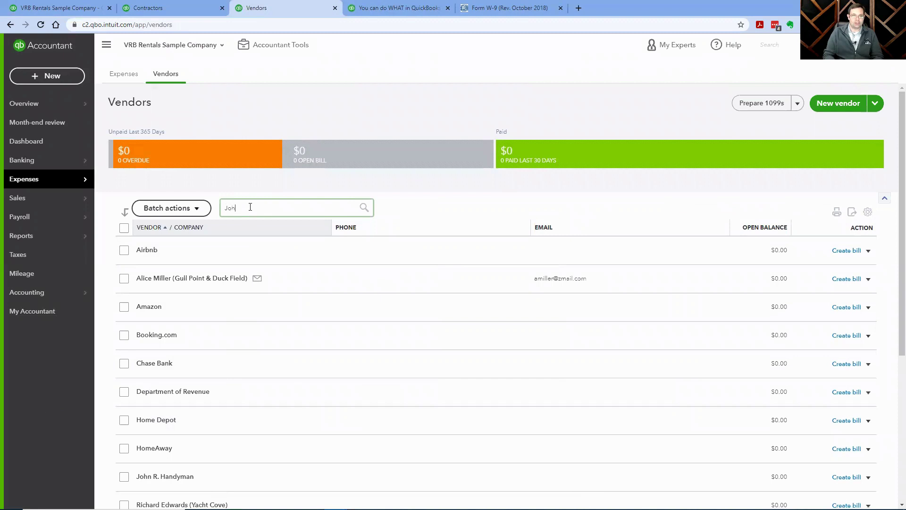
pyautogui.write('n')
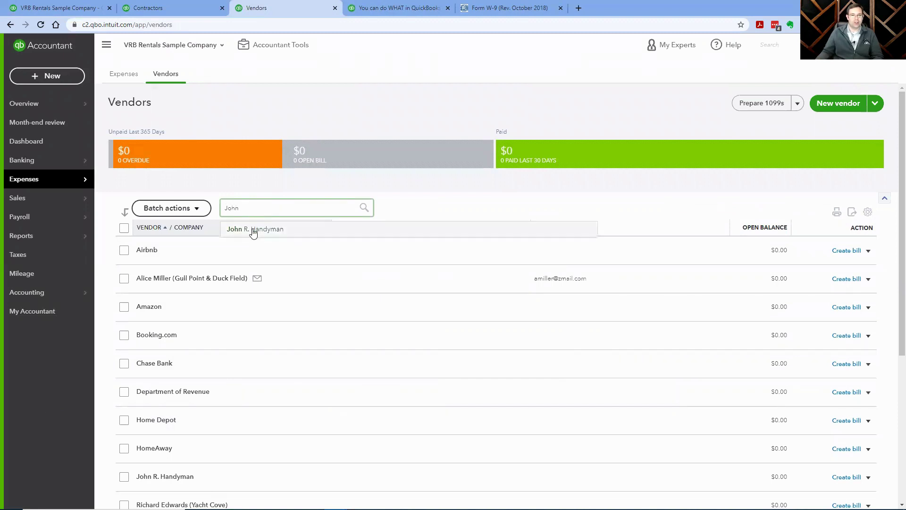
pyautogui.click(253, 230)
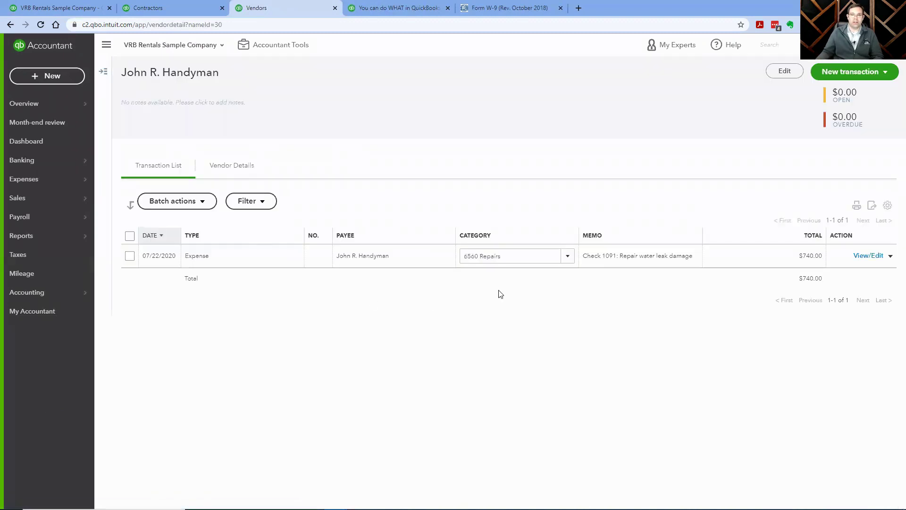
pyautogui.click(773, 74)
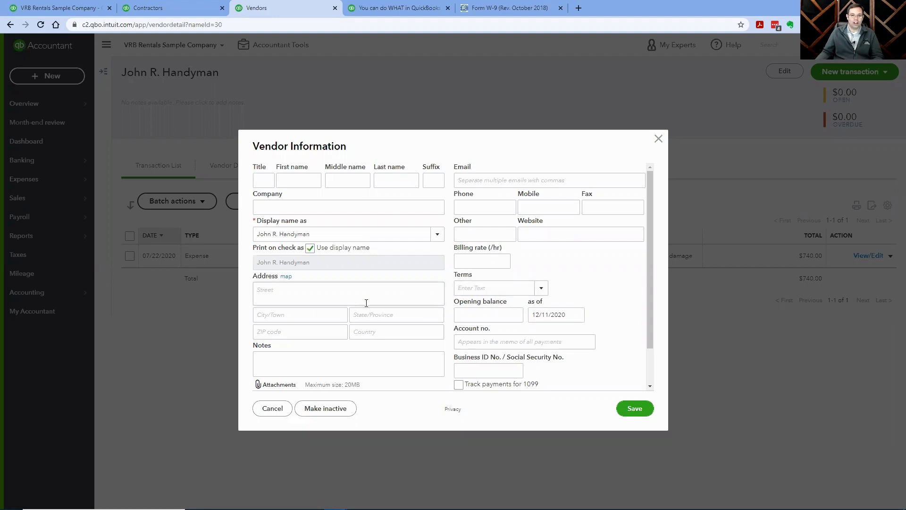
# Move through the vendor's first, middle, last name and suffix fields to the company field.
pyautogui.click(287, 180)
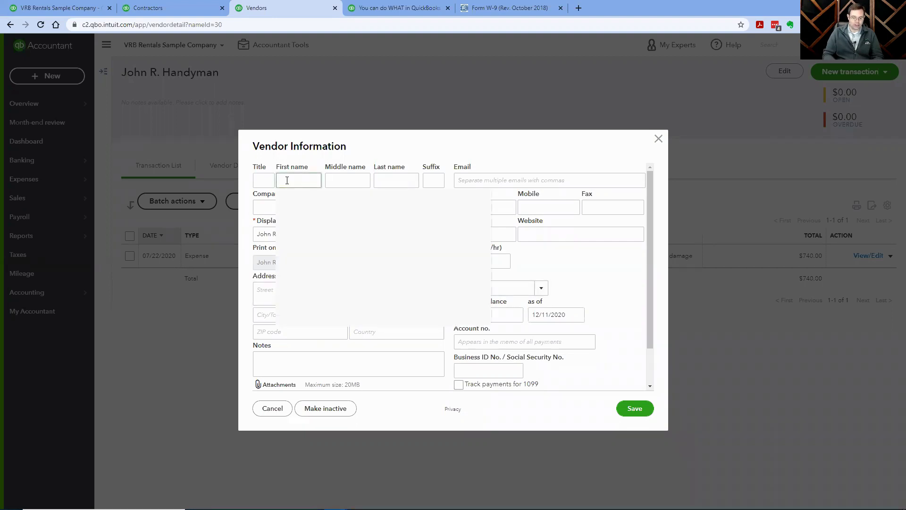
pyautogui.press('Tab')
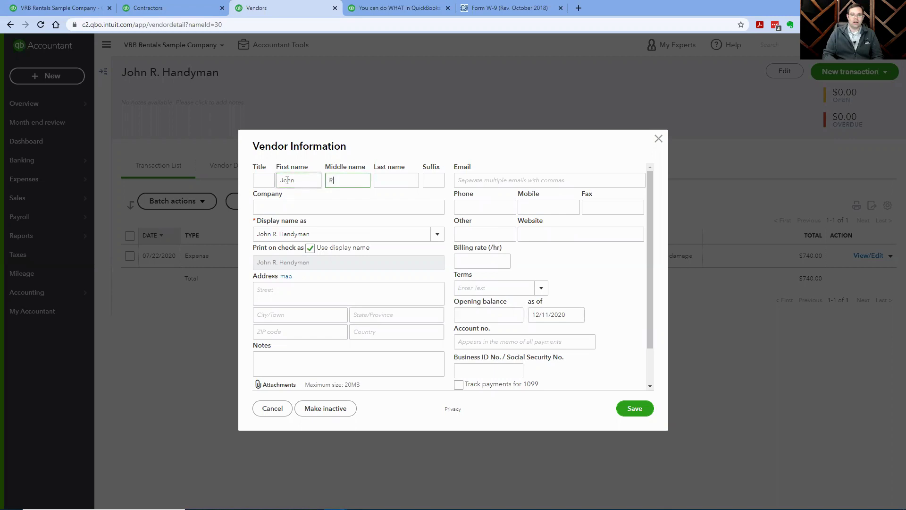
pyautogui.press('Tab')
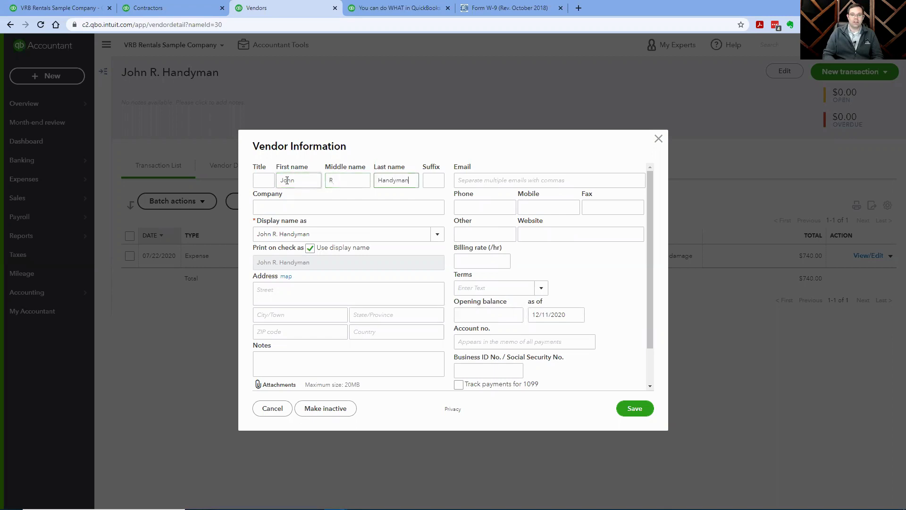
pyautogui.press('Tab')
pyautogui.press('Tab')
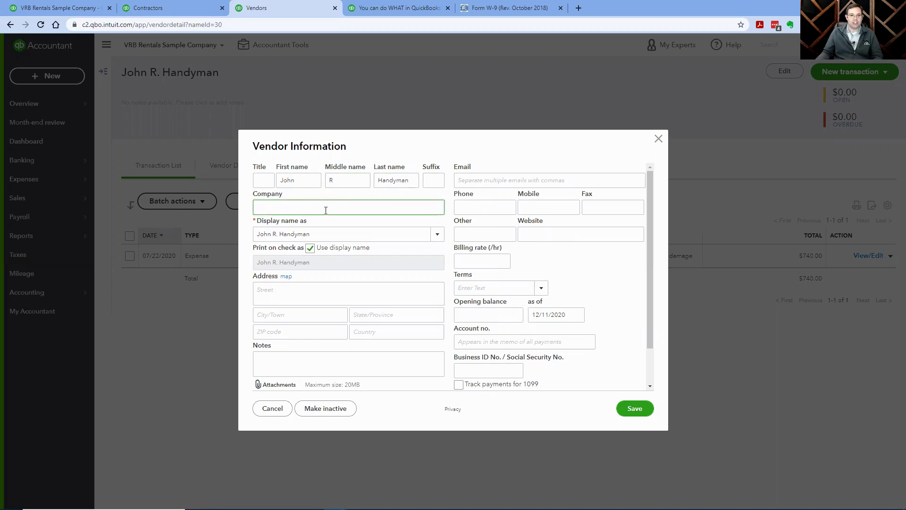
pyautogui.scroll(-1, 376, 292)
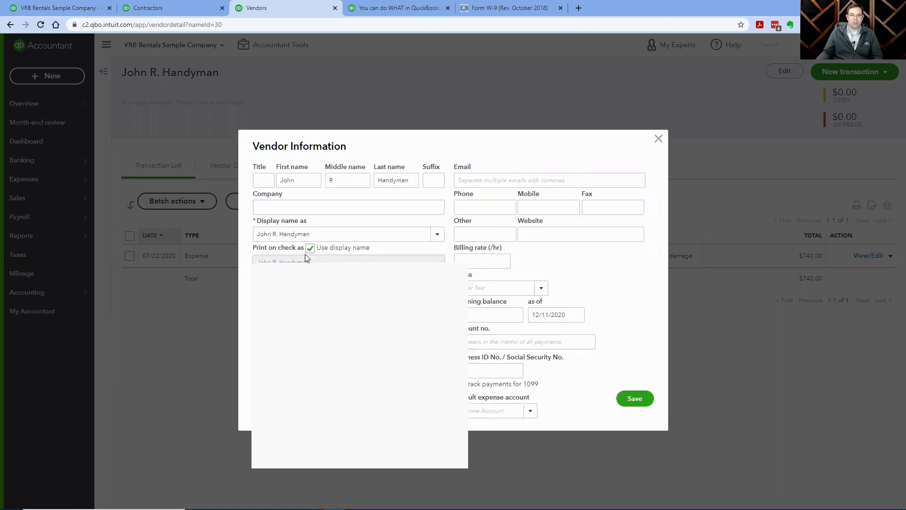
pyautogui.scroll(1, 306, 256)
# Fill in the vendor's street address, city, state and ZIP code.
pyautogui.click(388, 296)
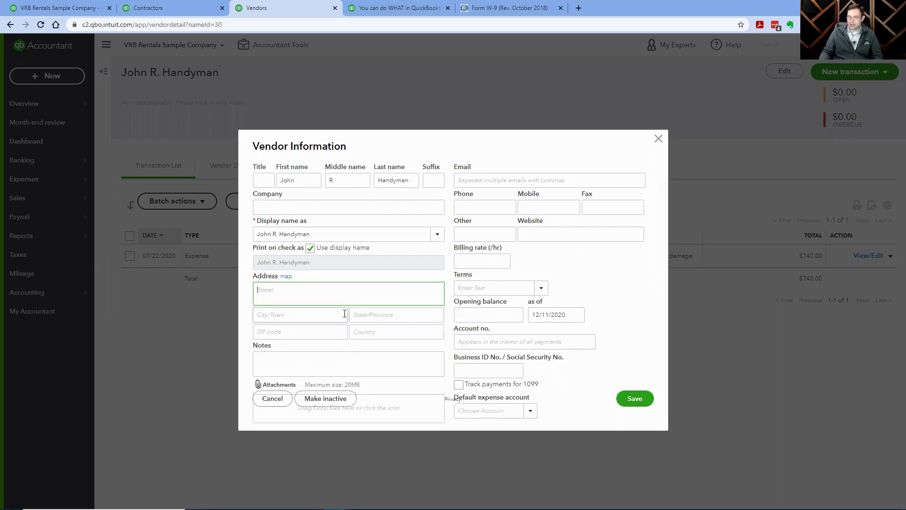
pyautogui.write('123 Main Street')
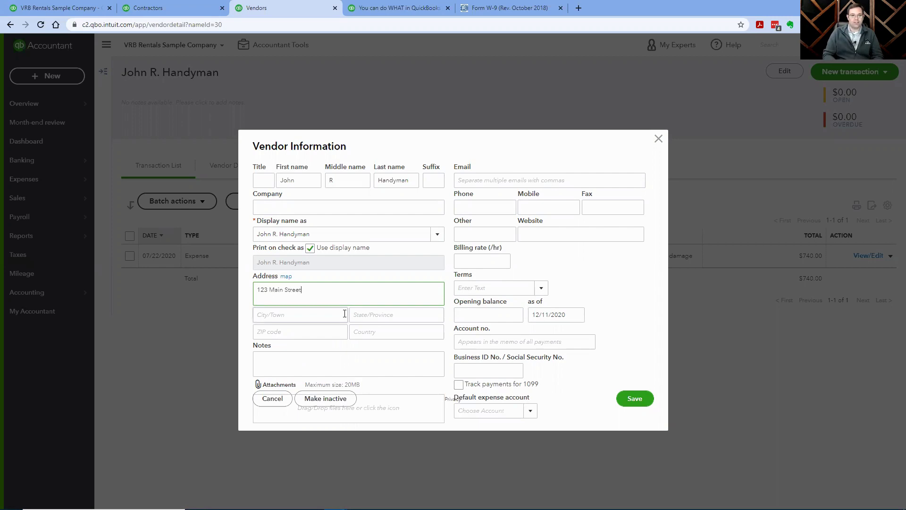
pyautogui.click(344, 313)
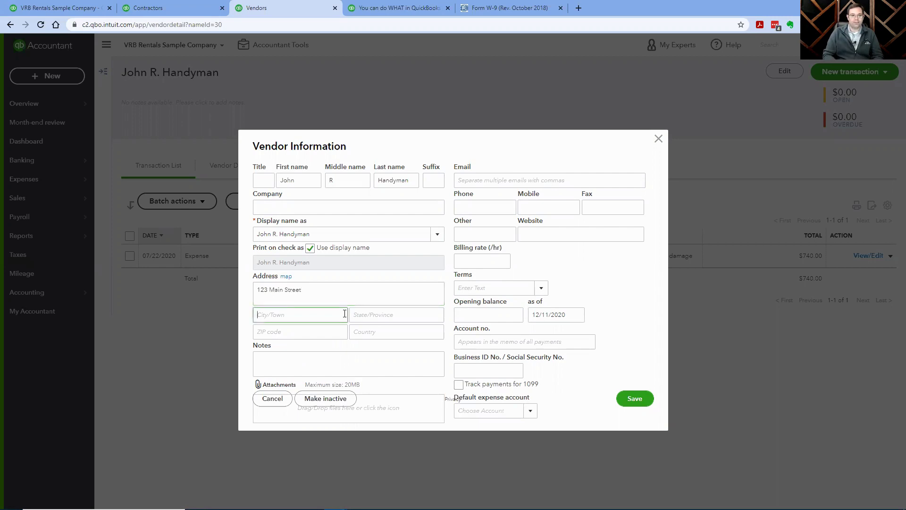
pyautogui.write('Anytown')
pyautogui.press('Tab')
pyautogui.write('CA')
pyautogui.press('Tab')
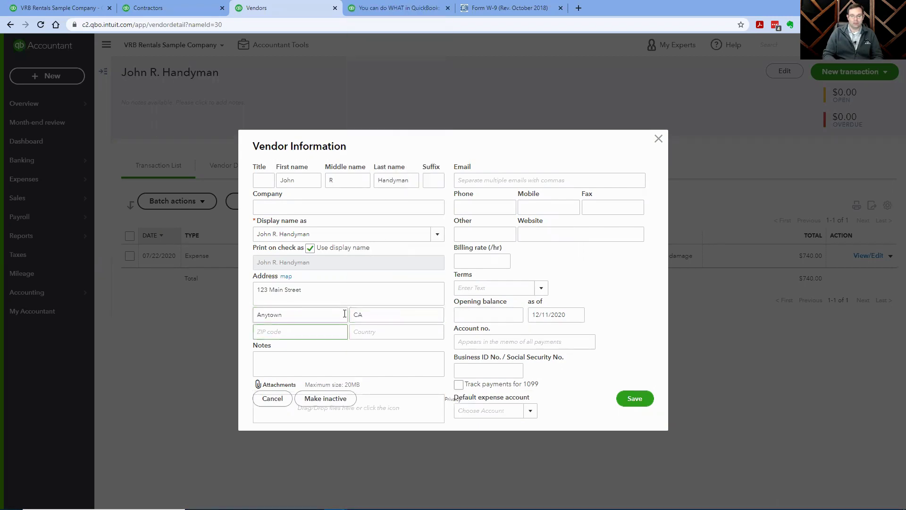
pyautogui.write('96000')
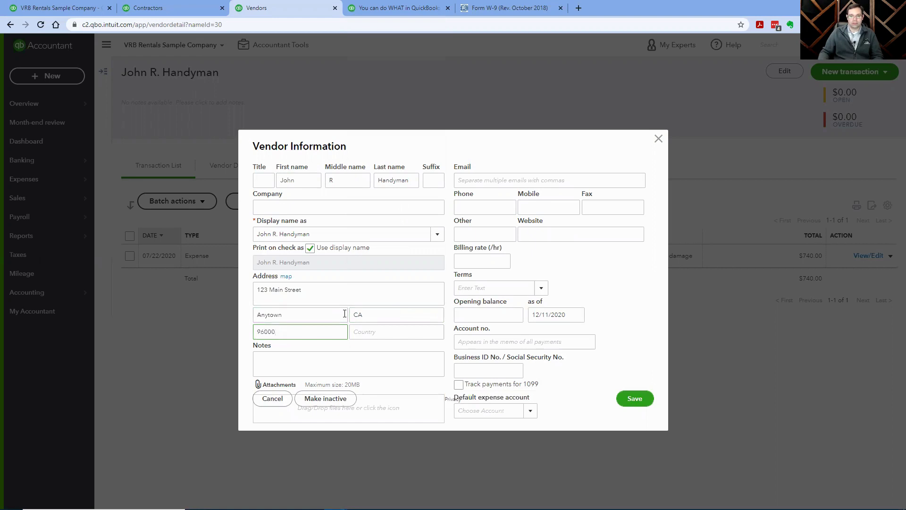
pyautogui.press('Tab')
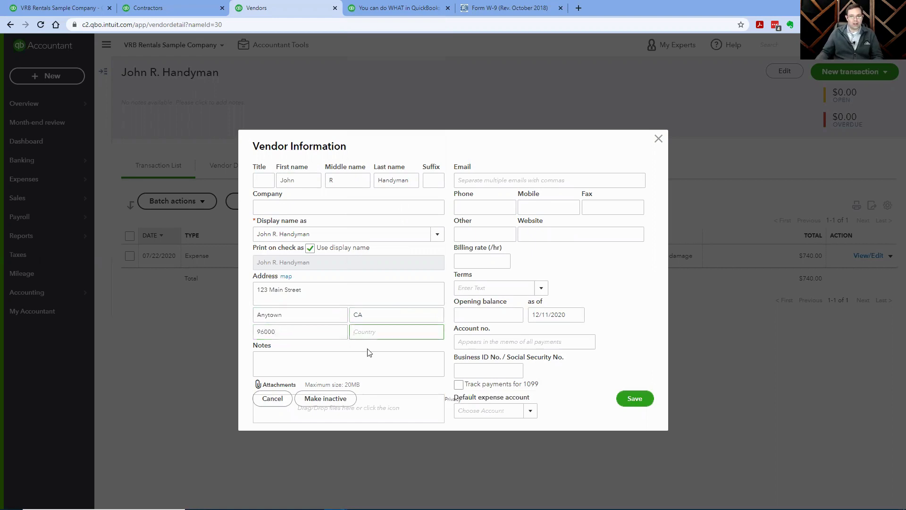
pyautogui.click(500, 180)
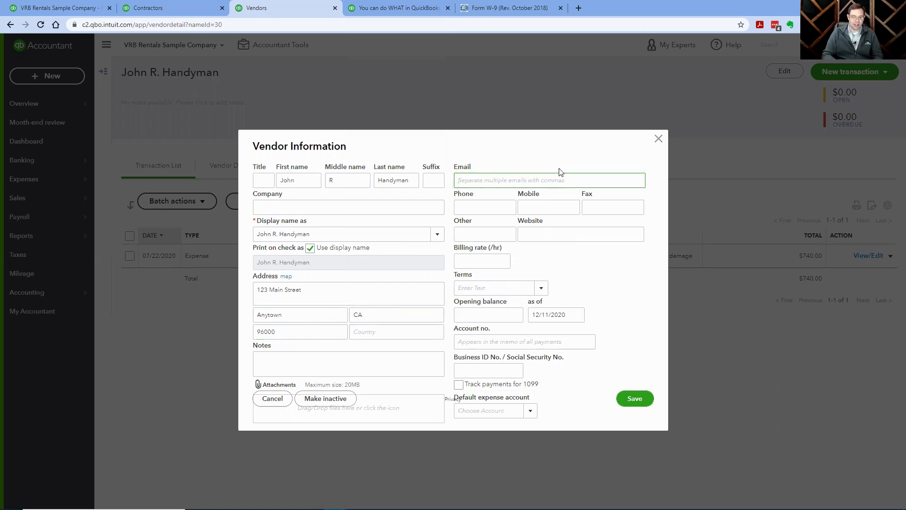
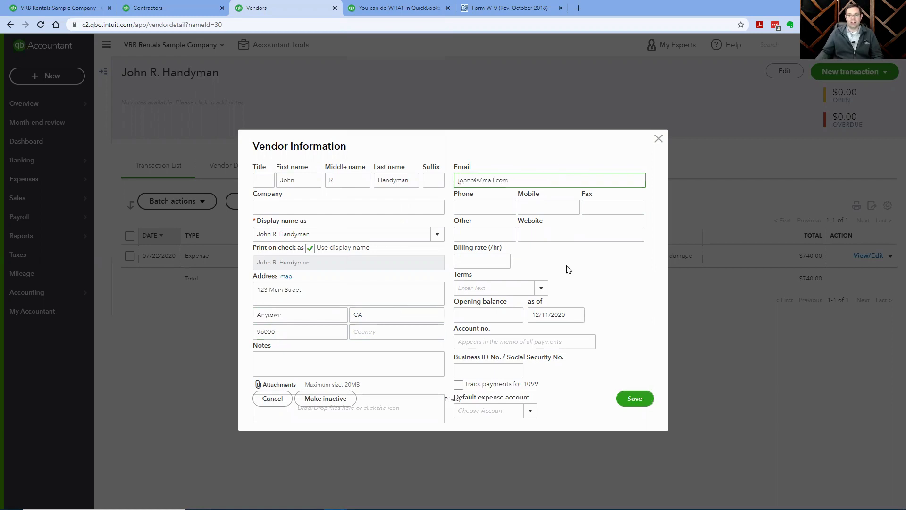
# Enter the vendor's e-mail address, fixing a typo at its end.
pyautogui.click(568, 269)
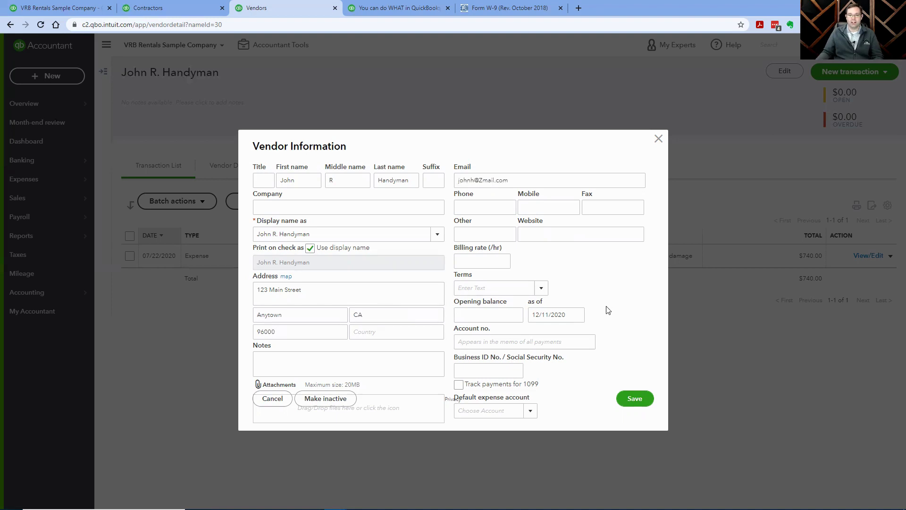
# Turn on 'Track payments for 1099', paste the vendor's business tax ID, and save.
pyautogui.click(459, 385)
pyautogui.click(472, 373)
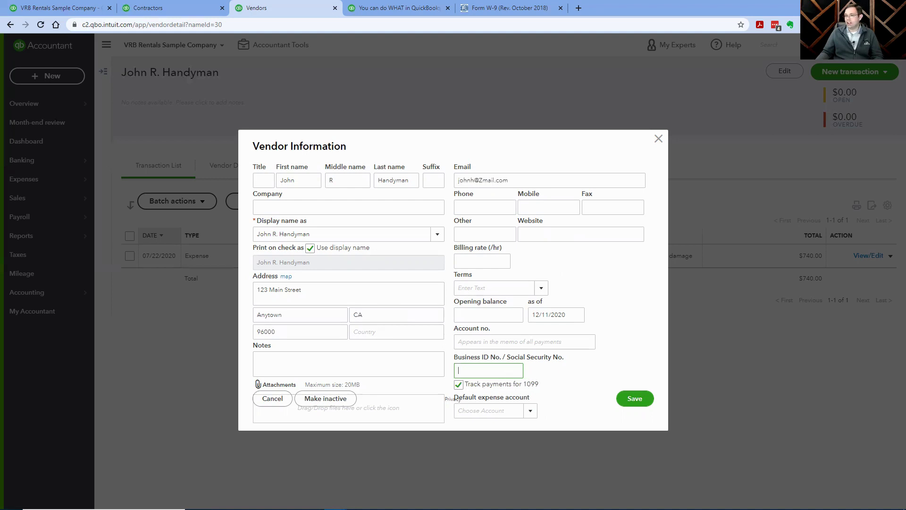
pyautogui.click(404, 509)
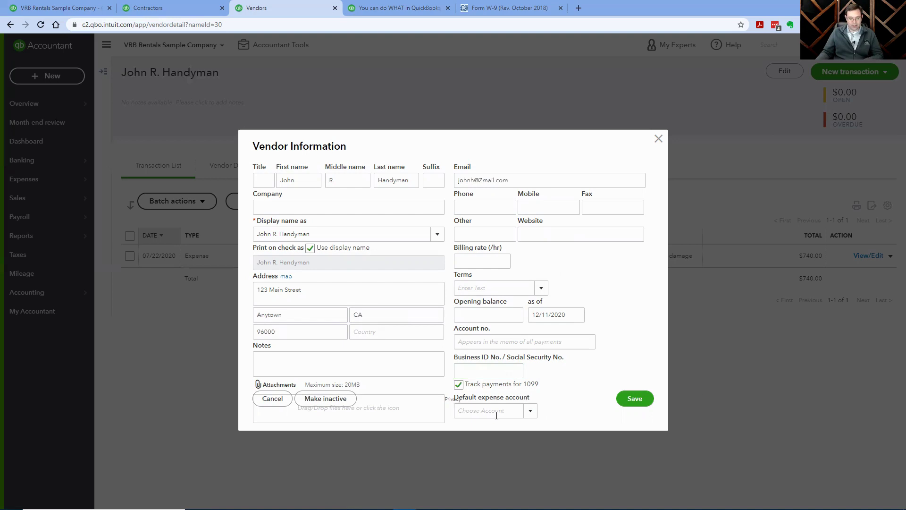
pyautogui.click(474, 371)
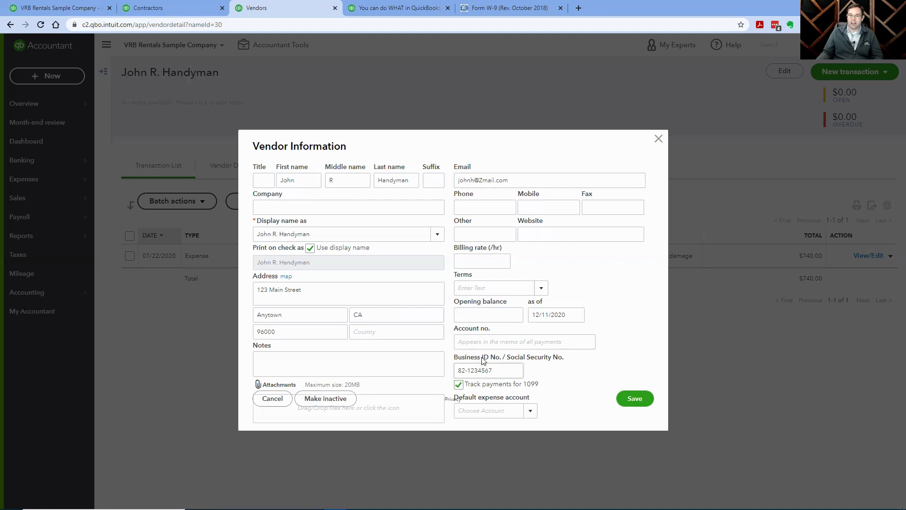
pyautogui.click(636, 400)
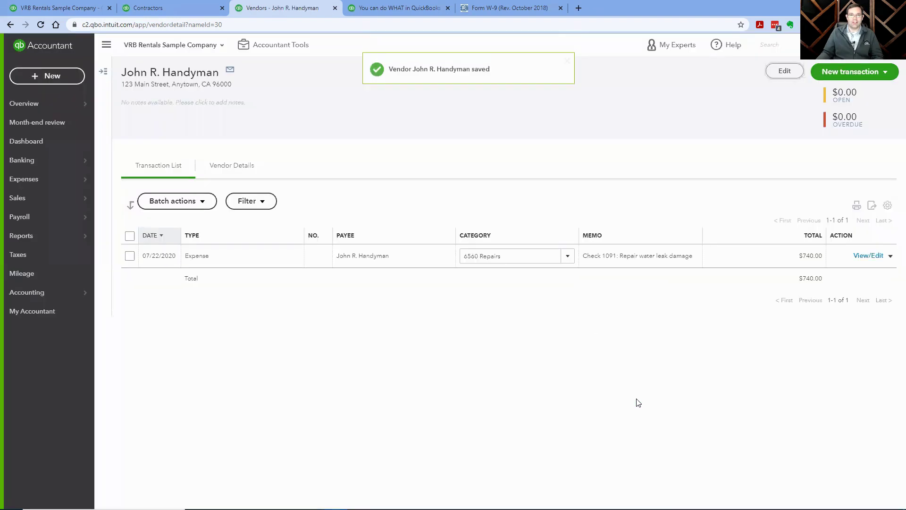
pyautogui.click(150, 7)
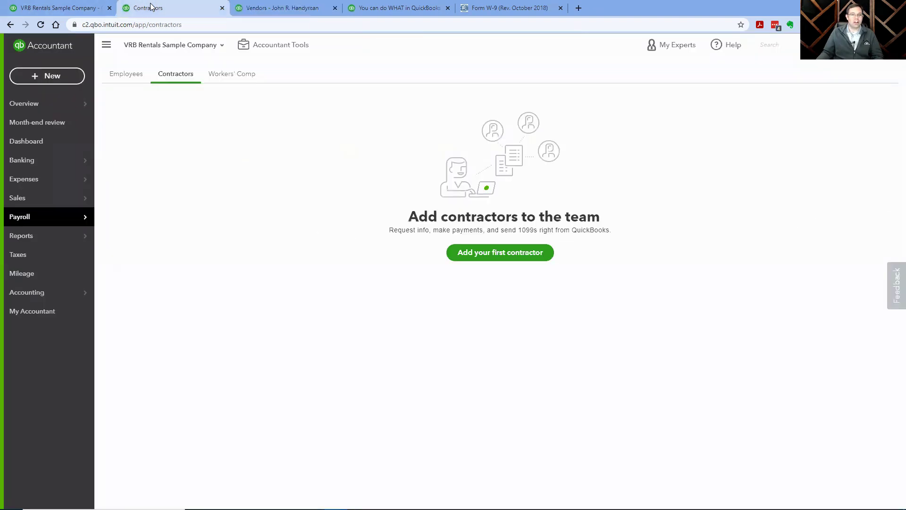
pyautogui.moveTo(47, 221)
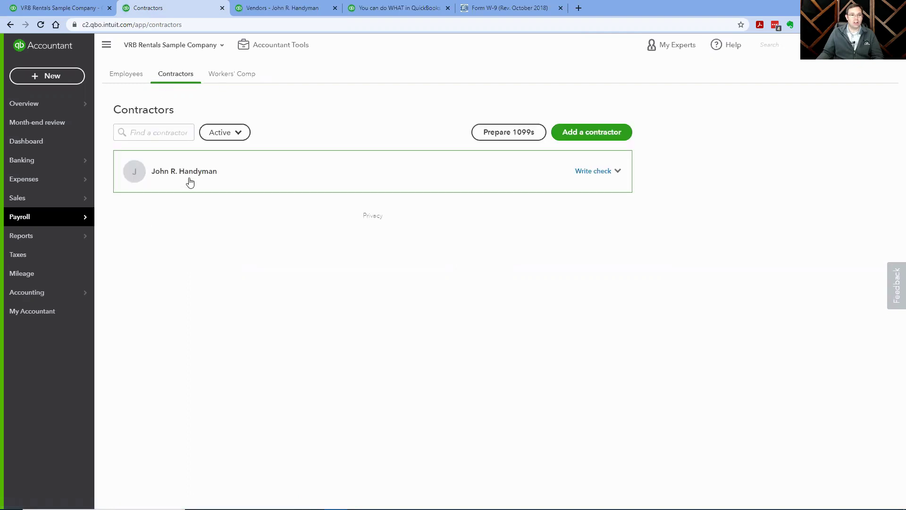
pyautogui.click(42, 5)
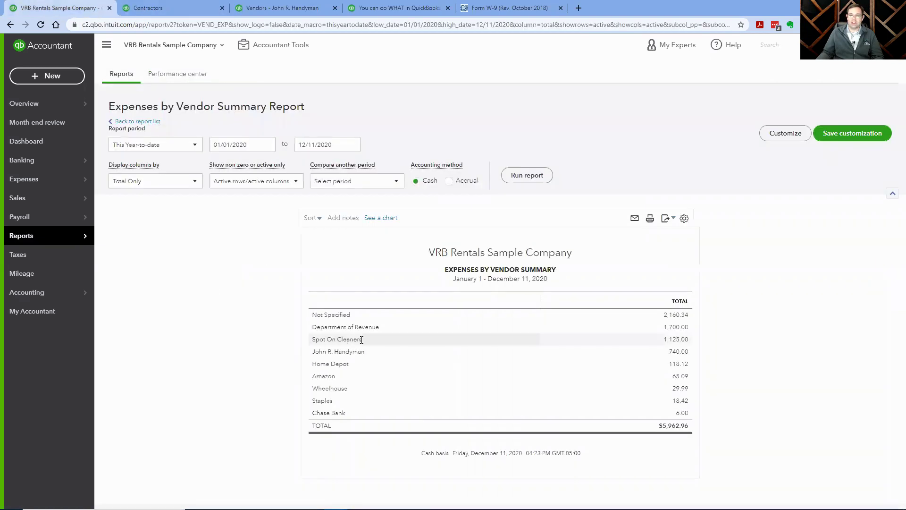
pyautogui.click(282, 7)
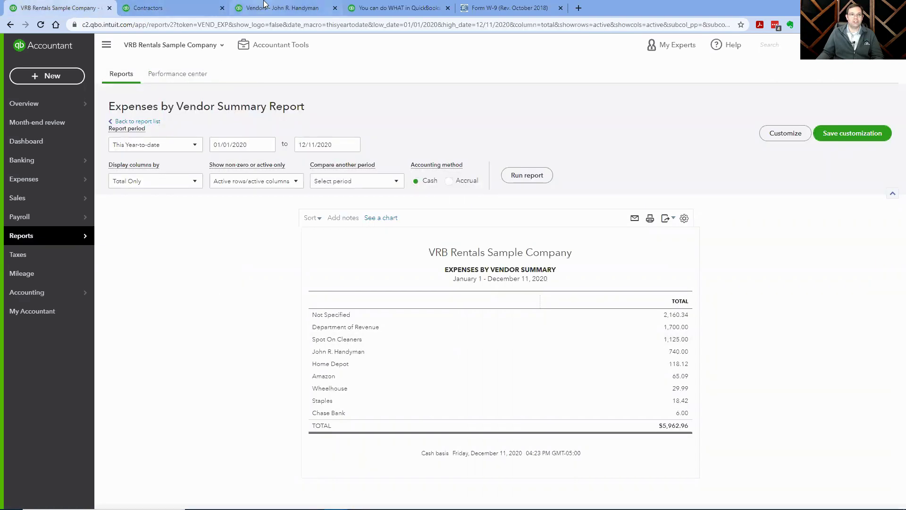
pyautogui.moveTo(30, 179)
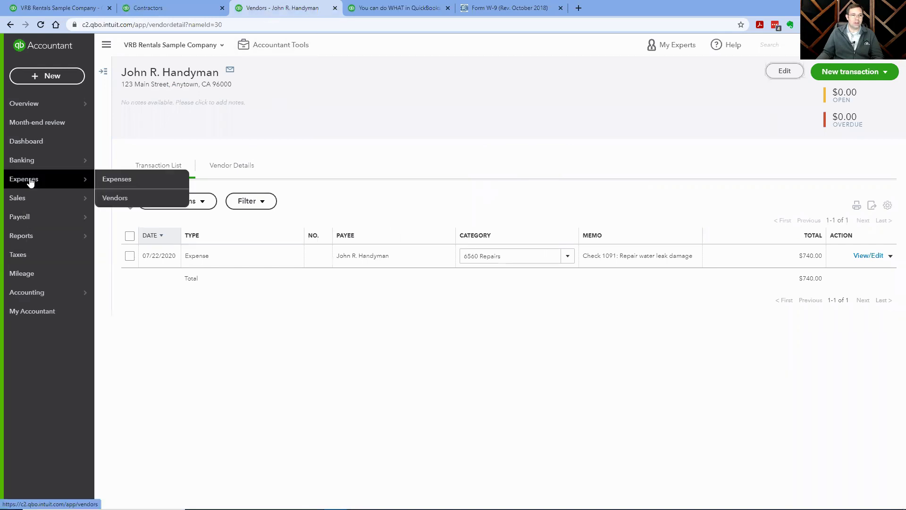
# Find Spot On Cleaners with a 'spot' vendor search, tick 'Track payments for 1099', and save.
pyautogui.click(169, 203)
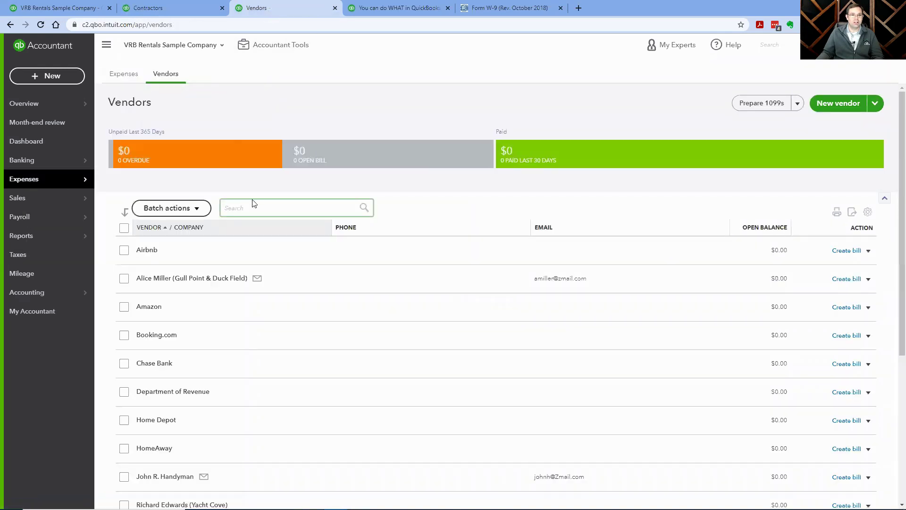
pyautogui.click(257, 202)
pyautogui.write('spot')
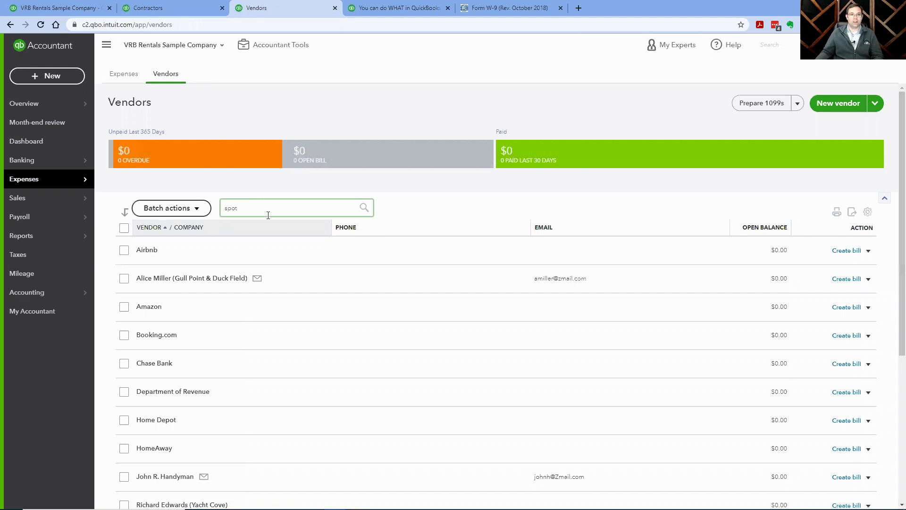
pyautogui.click(266, 229)
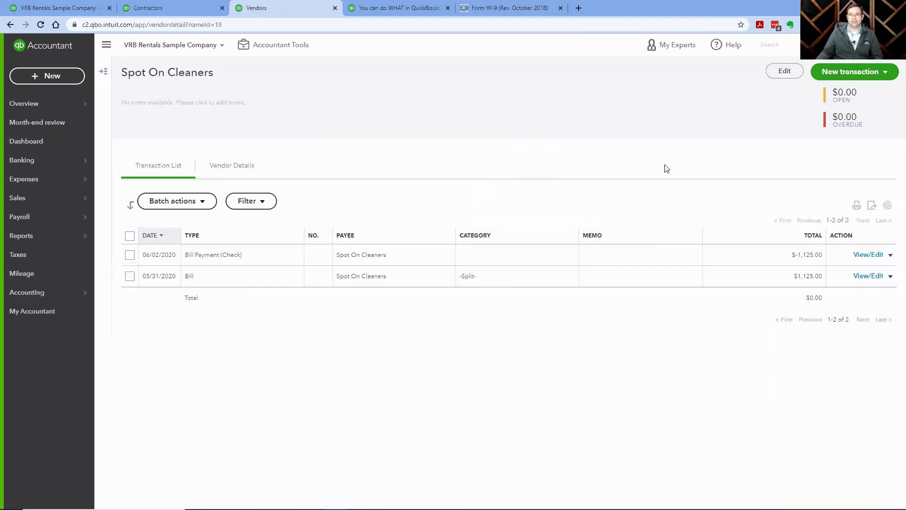
pyautogui.click(773, 73)
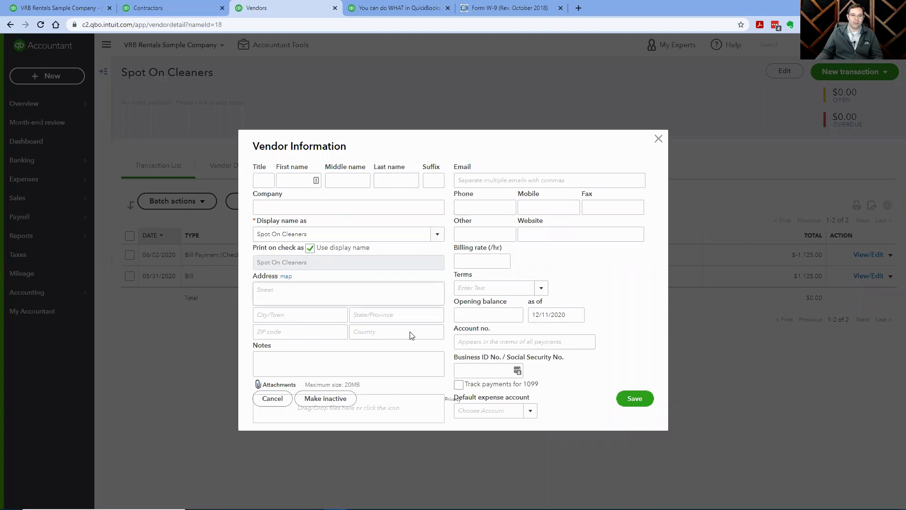
pyautogui.click(458, 385)
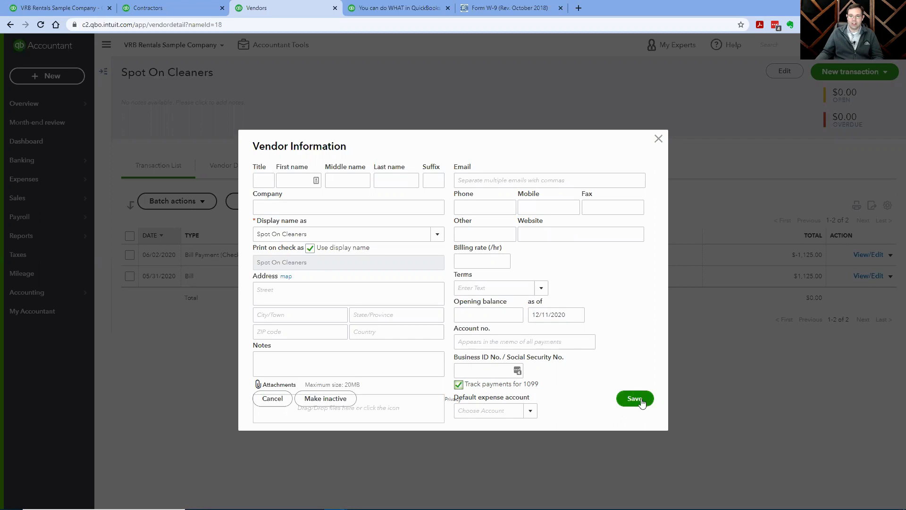
pyautogui.click(628, 394)
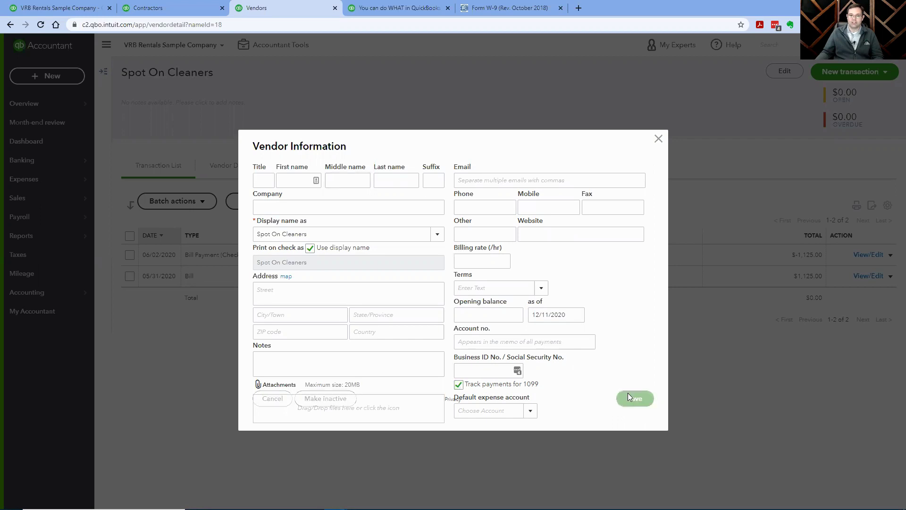
pyautogui.click(163, 7)
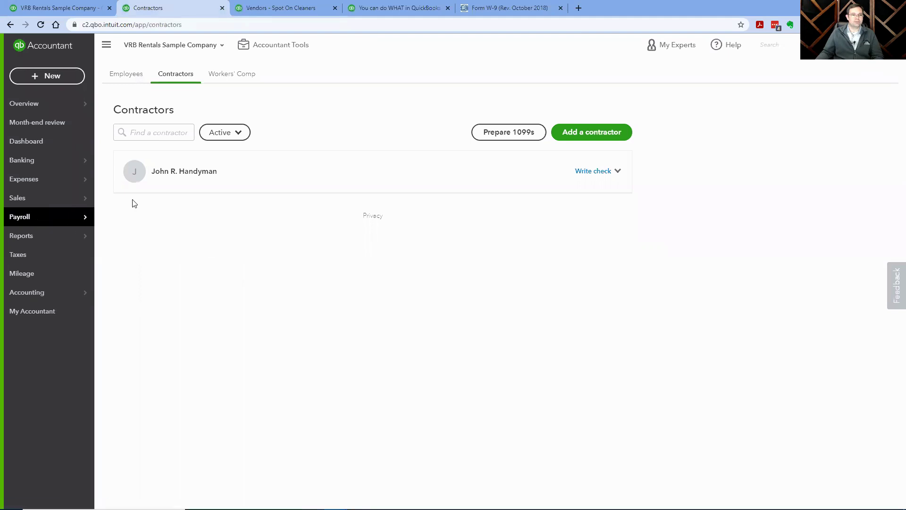
# Refresh the Contractors list so Spot On Cleaners appears, then start Prepare 1099s.
pyautogui.click(144, 77)
pyautogui.click(164, 75)
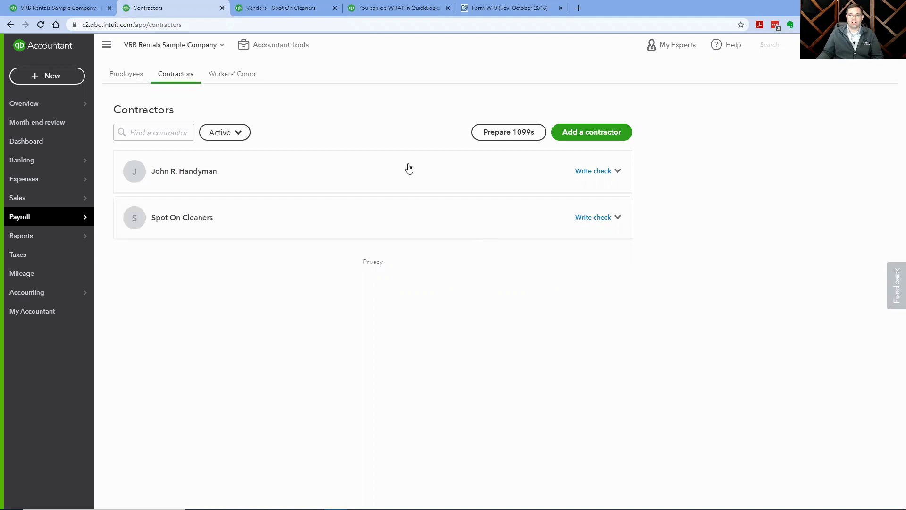
pyautogui.click(522, 134)
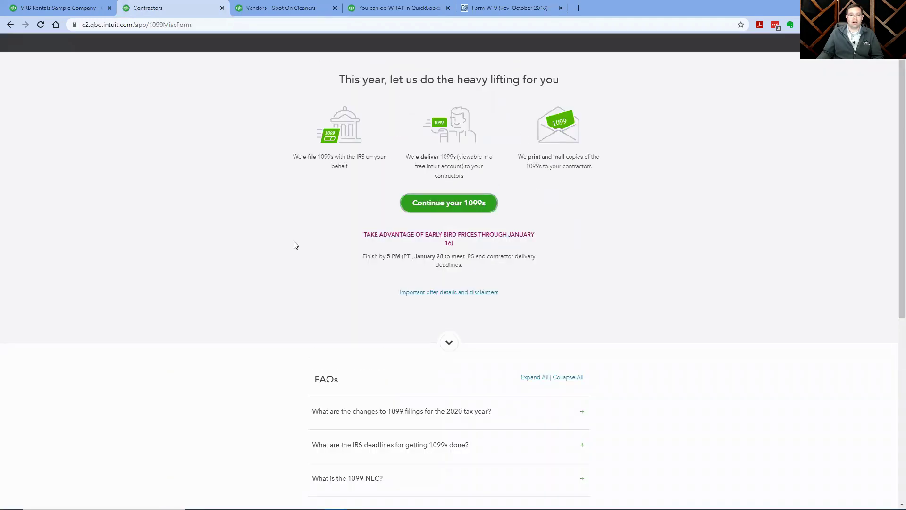
# Read through the 1099 FAQs and continue into the Prepare 1099s wizard.
pyautogui.scroll(-6, 293, 244)
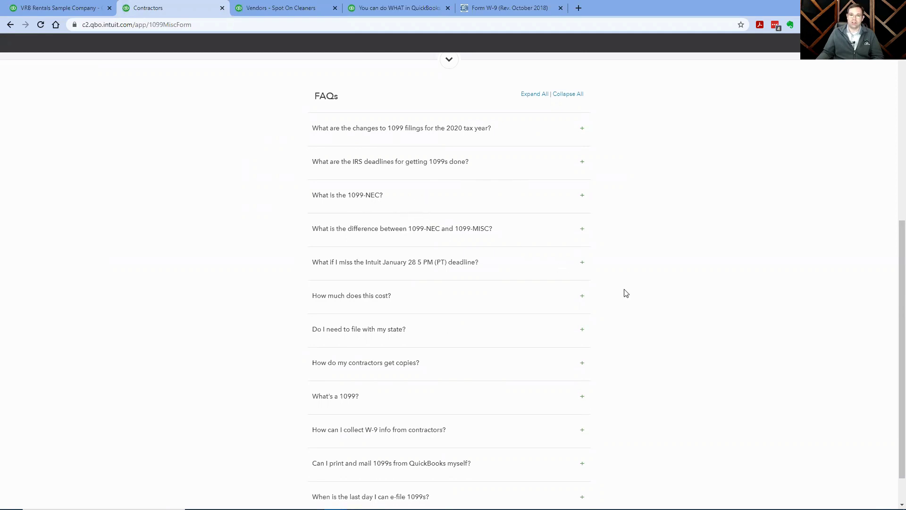
pyautogui.scroll(-1, 667, 299)
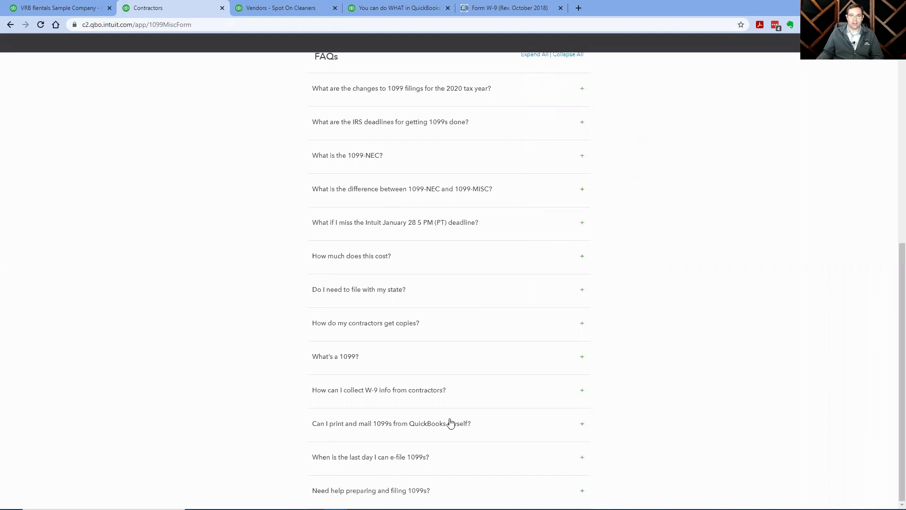
pyautogui.scroll(6, 449, 415)
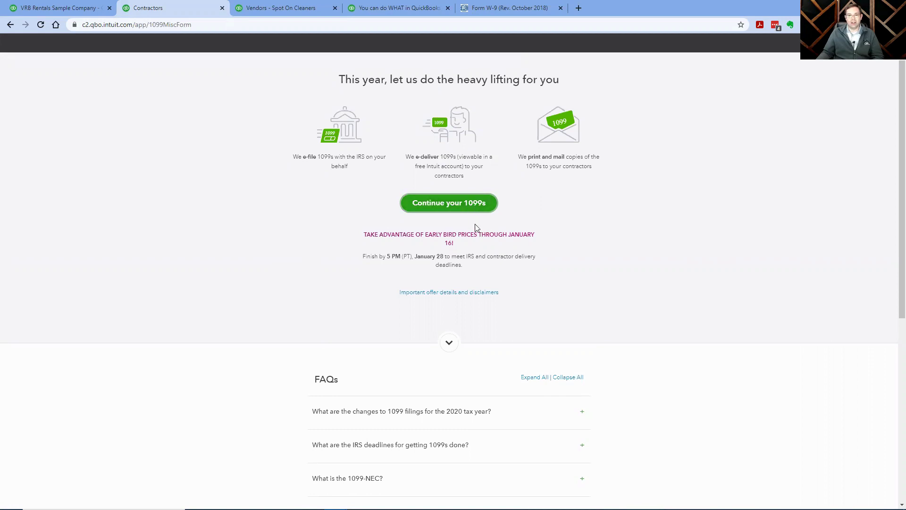
pyautogui.click(463, 208)
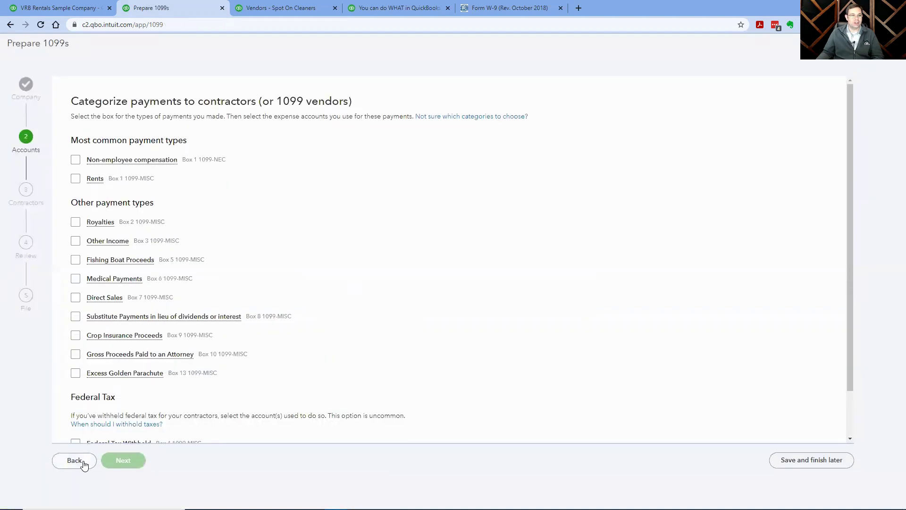
# Return to the company info step, accept it, and advance to categorizing contractor payments.
pyautogui.click(83, 464)
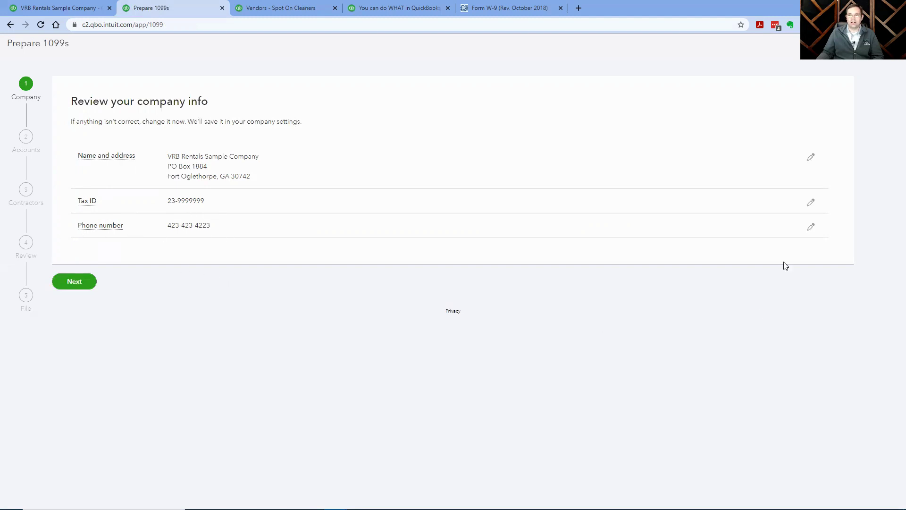
pyautogui.click(76, 282)
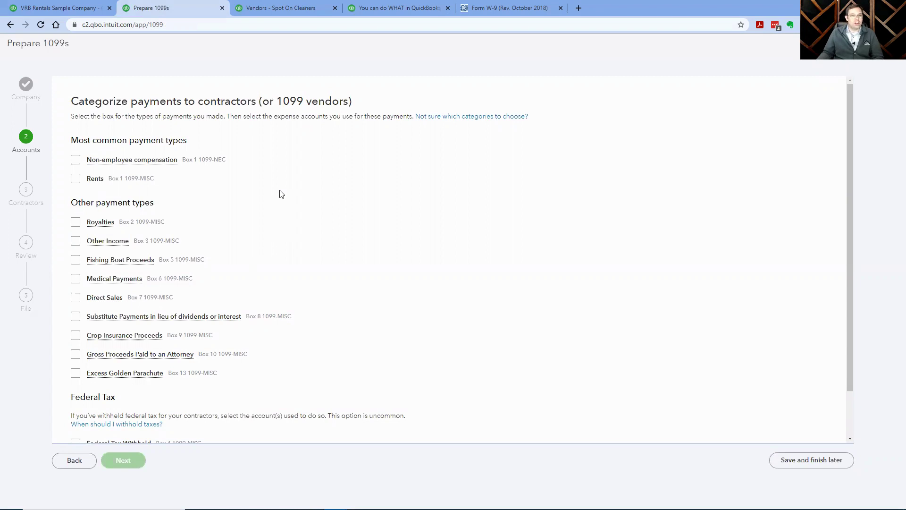
# Choose Non-employee compensation and map 5010 Direct Costs - Cleaning Expense to it.
pyautogui.moveTo(141, 161)
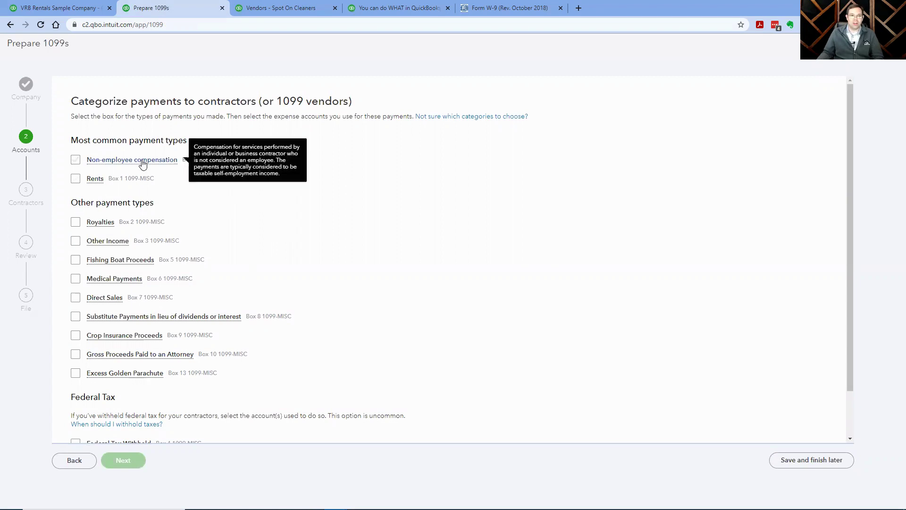
pyautogui.click(75, 161)
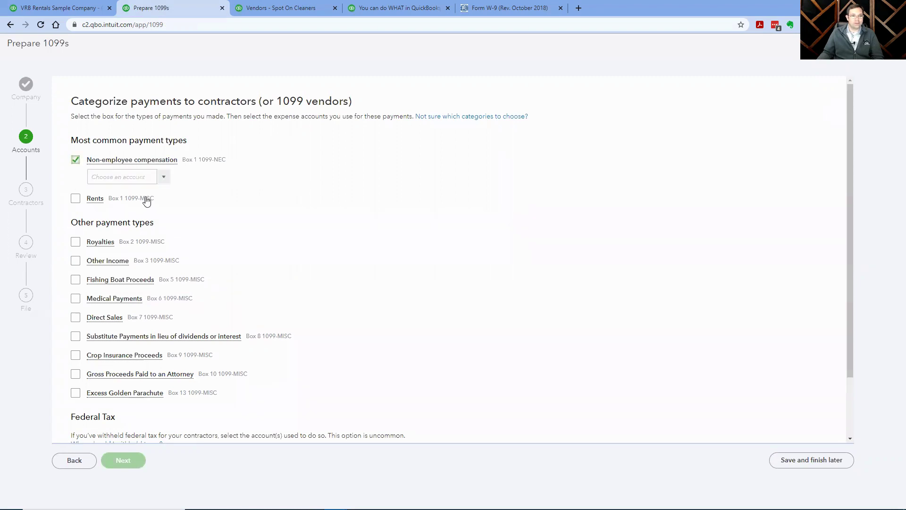
pyautogui.click(164, 179)
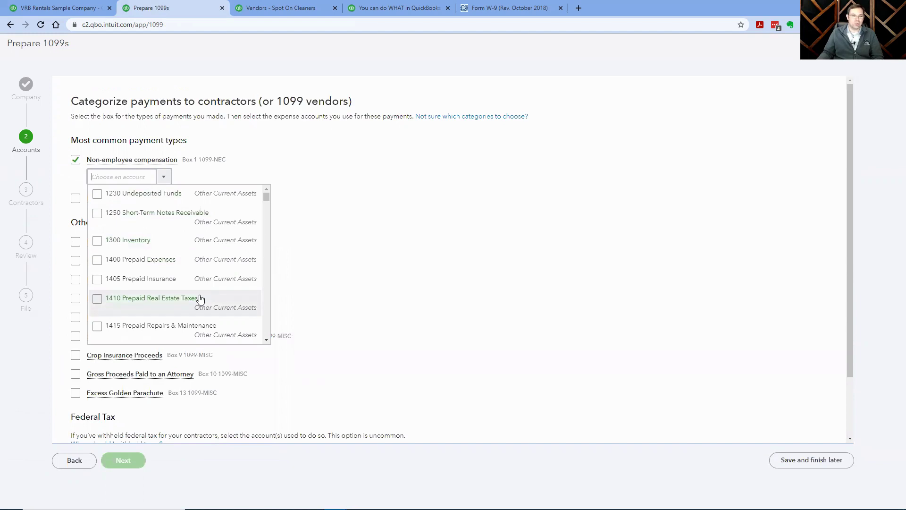
pyautogui.scroll(-5, 200, 298)
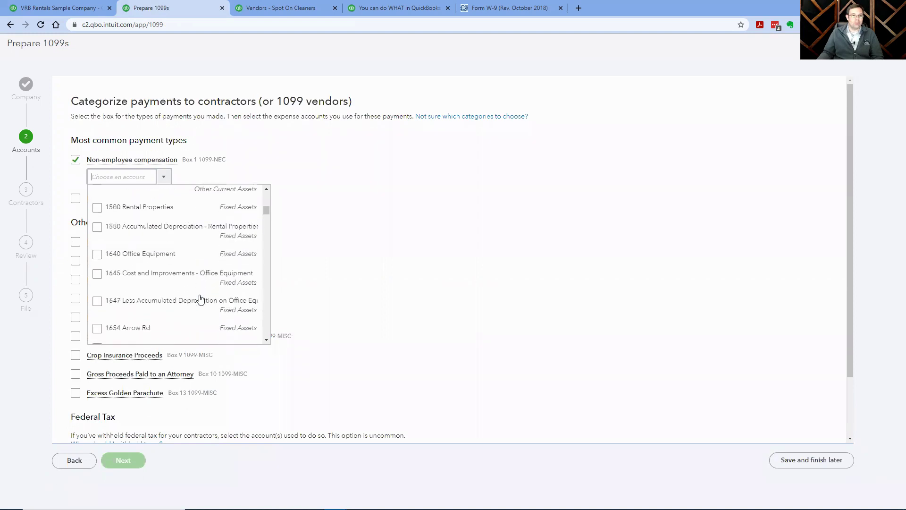
pyautogui.scroll(-5, 200, 298)
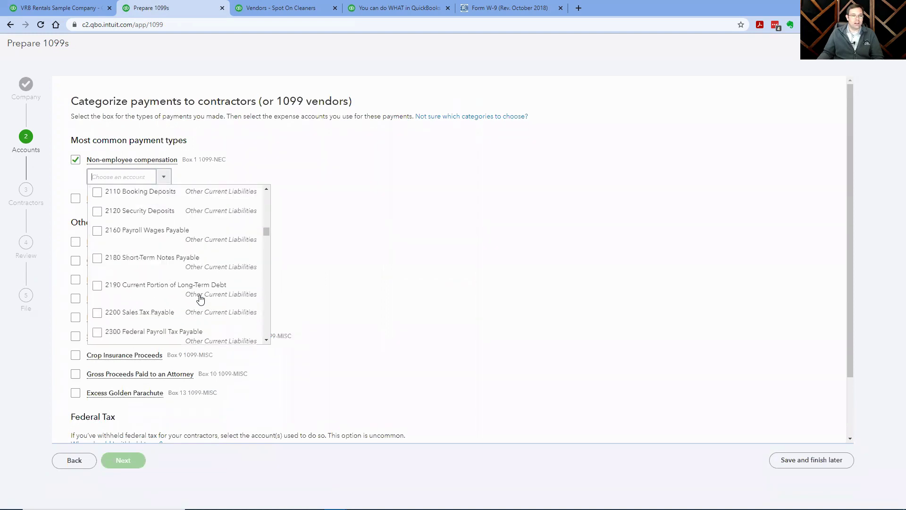
pyautogui.scroll(-5, 200, 299)
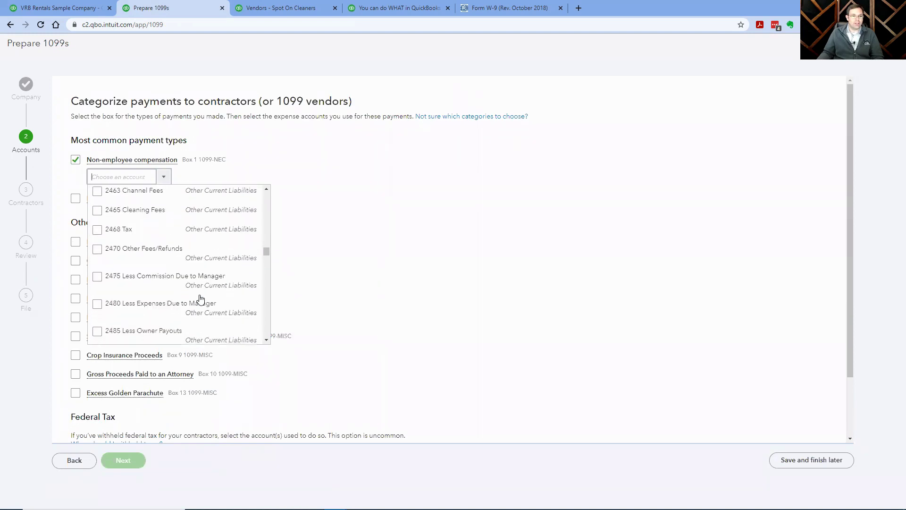
pyautogui.scroll(-5, 200, 298)
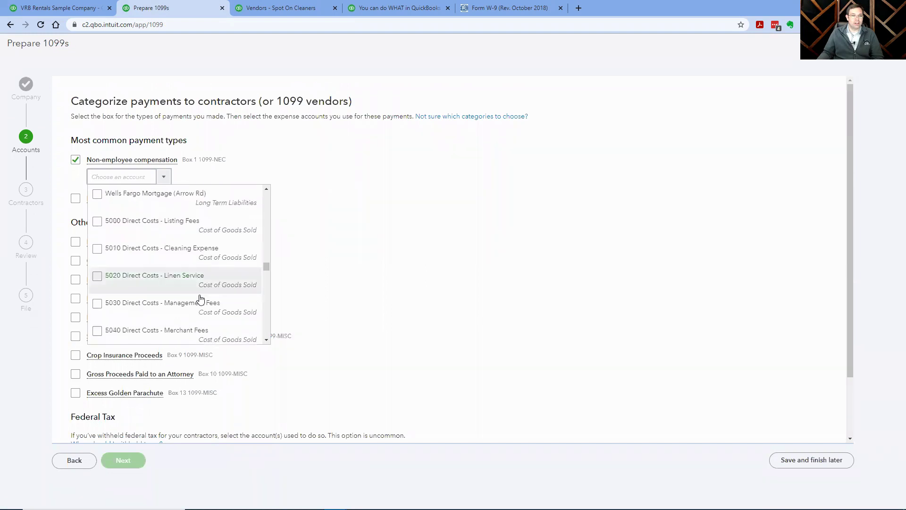
pyautogui.scroll(1, 200, 298)
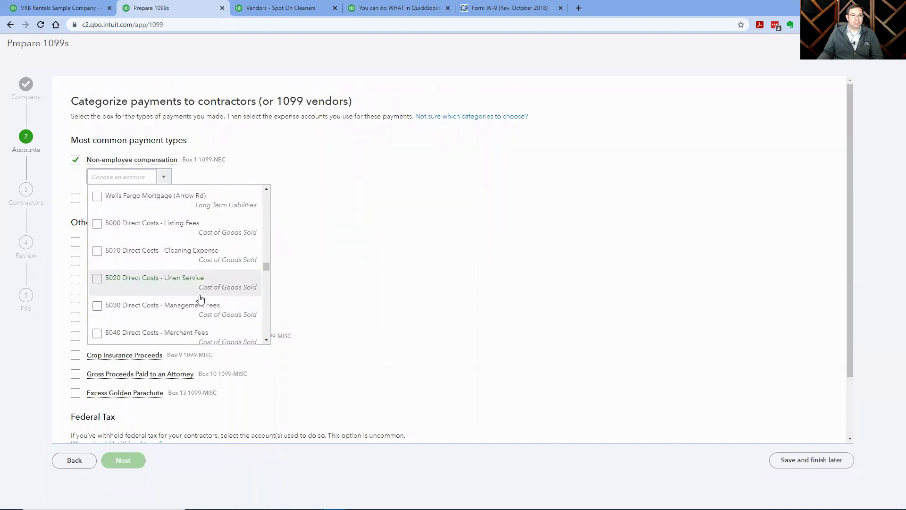
pyautogui.click(98, 253)
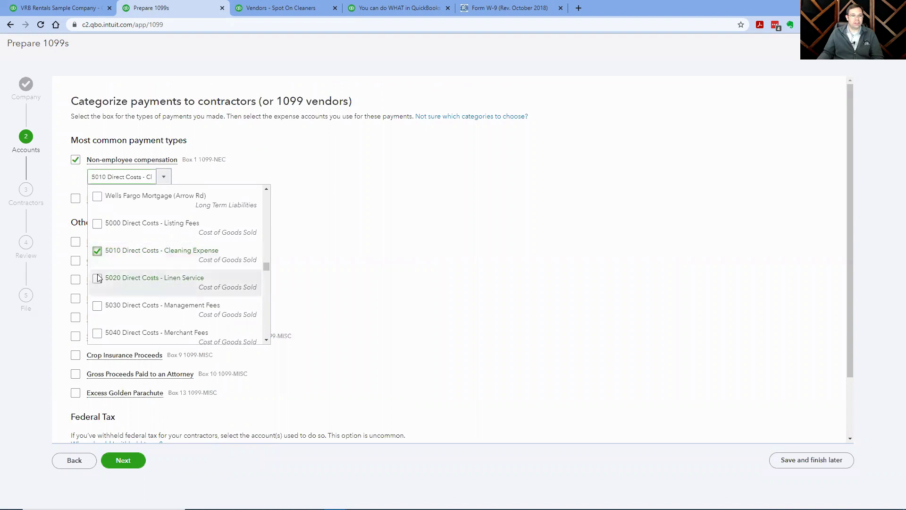
# Also map accounts 6110, 6250, 6270, 6275, 6280, 6285 and 6300 to Non-employee compensation.
pyautogui.scroll(-1, 154, 311)
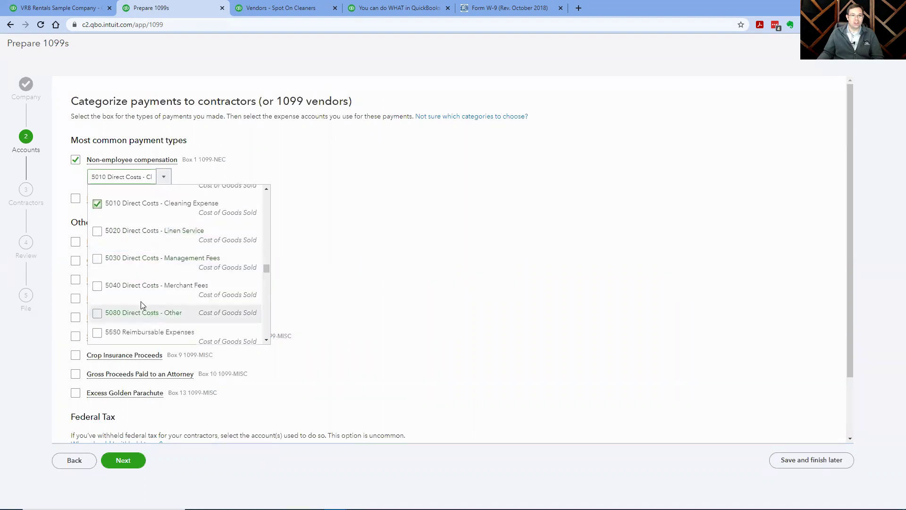
pyautogui.scroll(-4, 98, 289)
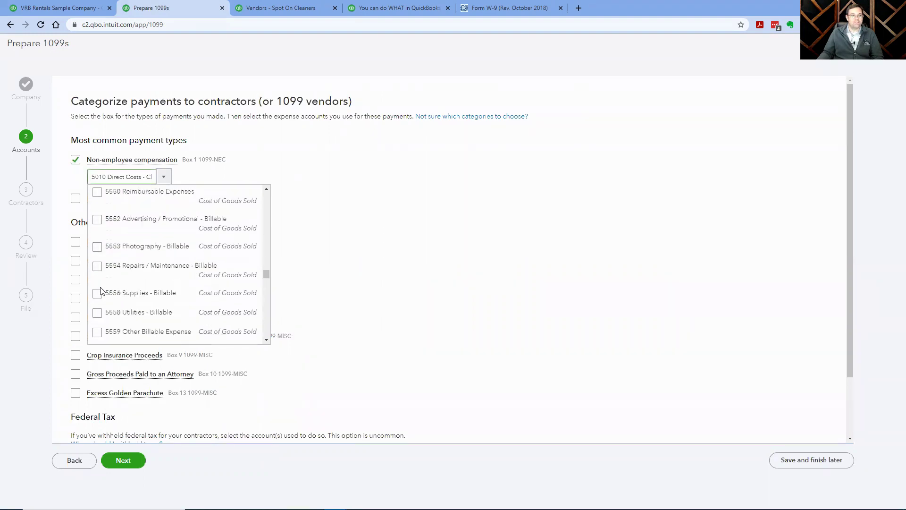
pyautogui.scroll(-5, 100, 291)
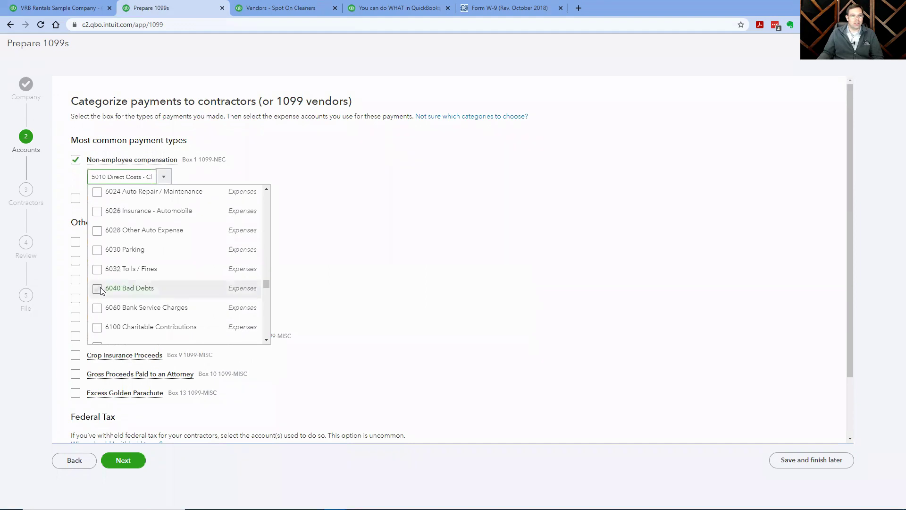
pyautogui.scroll(-2, 161, 290)
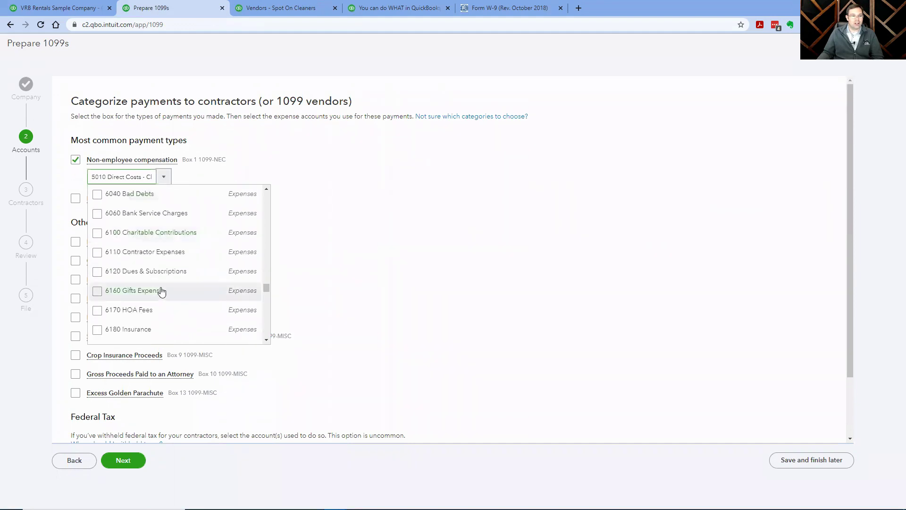
pyautogui.click(97, 252)
pyautogui.scroll(-1, 114, 283)
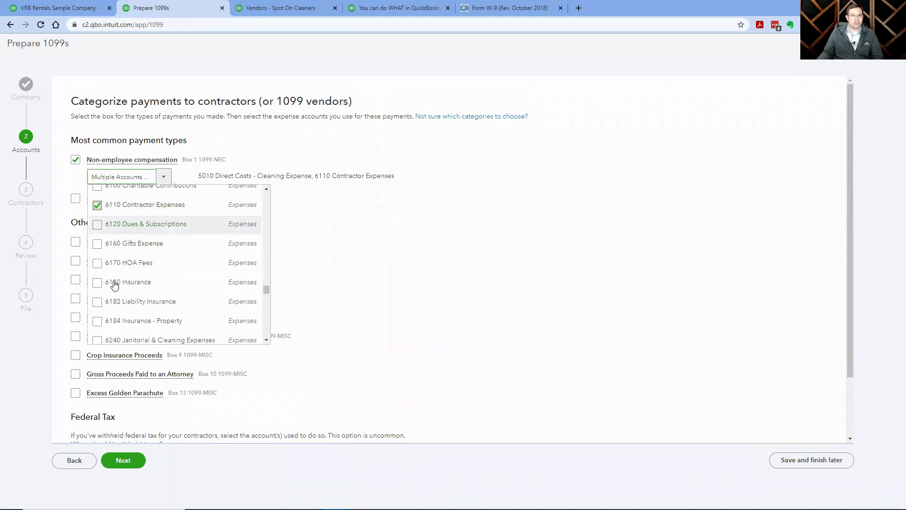
pyautogui.scroll(-1, 115, 283)
pyautogui.scroll(-1, 113, 279)
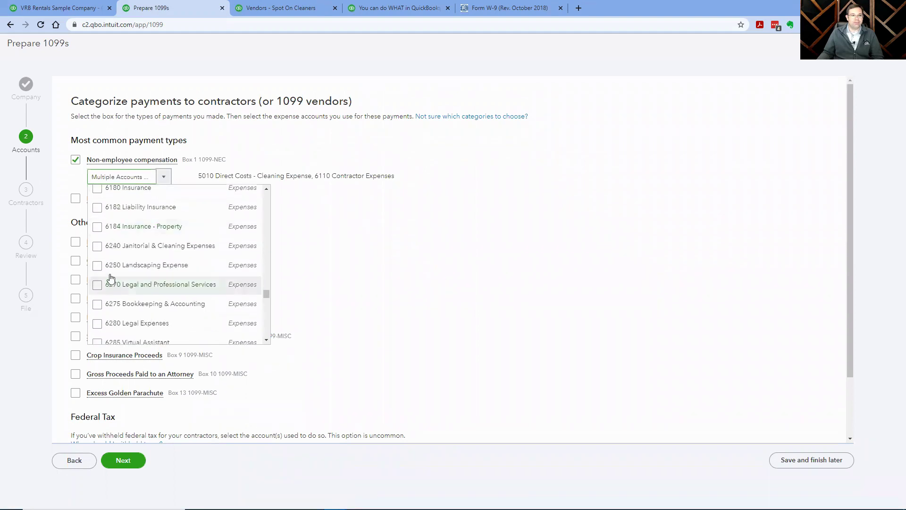
pyautogui.scroll(-1, 105, 275)
pyautogui.click(97, 218)
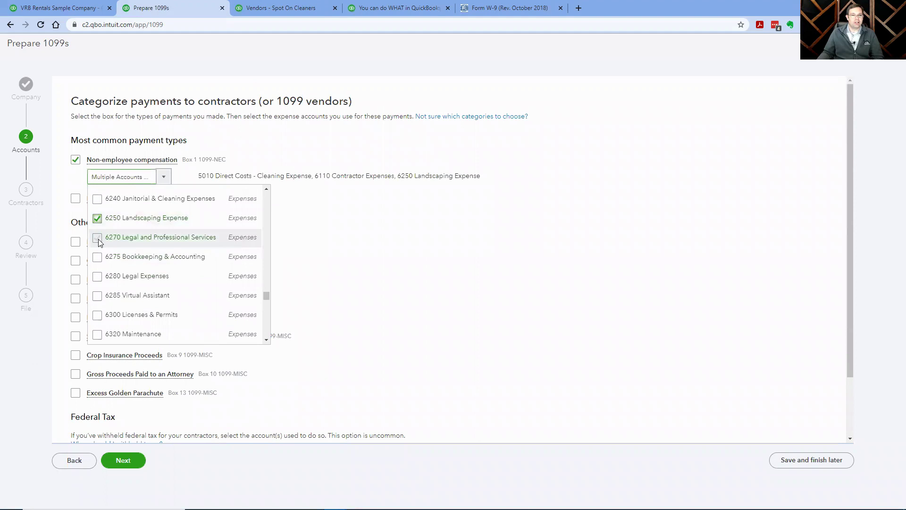
pyautogui.click(97, 237)
pyautogui.click(97, 256)
pyautogui.click(97, 283)
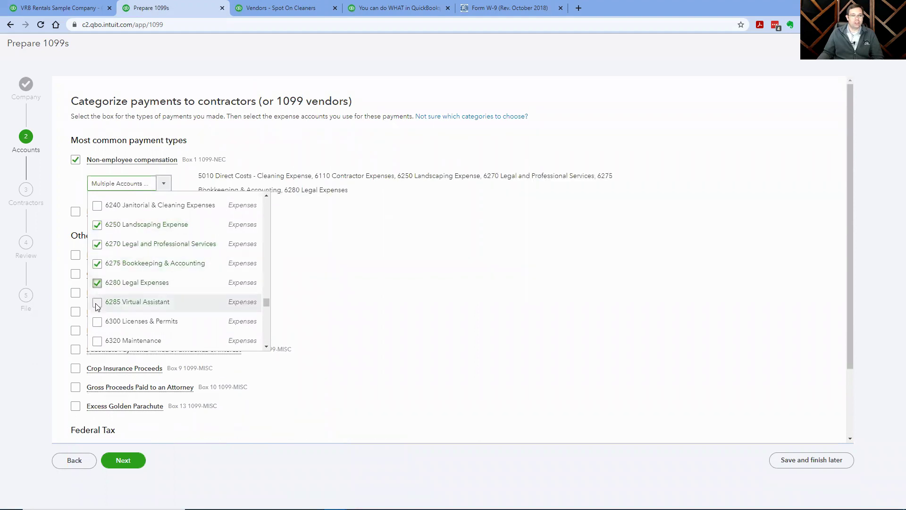
pyautogui.click(97, 304)
pyautogui.click(96, 322)
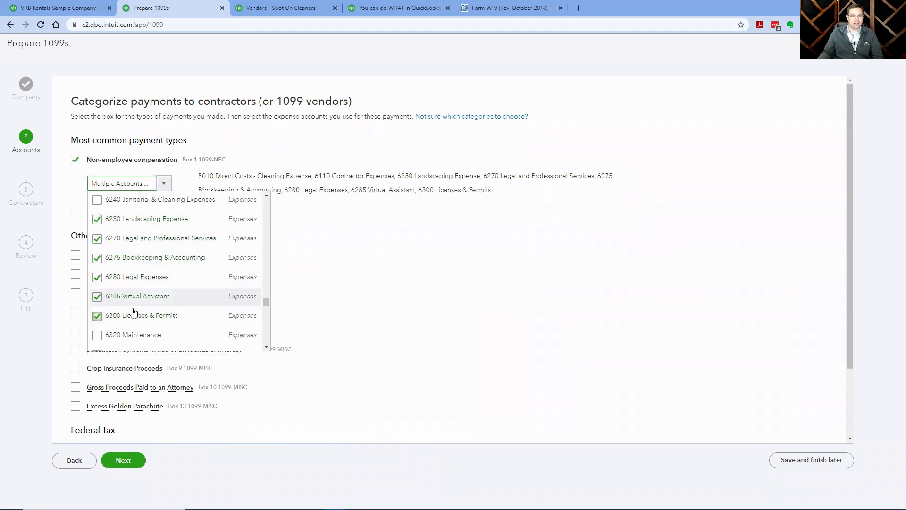
# Map 6320 Maintenance, 6460 Photography, 6520 and 6560 Repairs, then close the list and continue.
pyautogui.scroll(-3, 100, 307)
pyautogui.scroll(1, 106, 302)
pyautogui.click(98, 247)
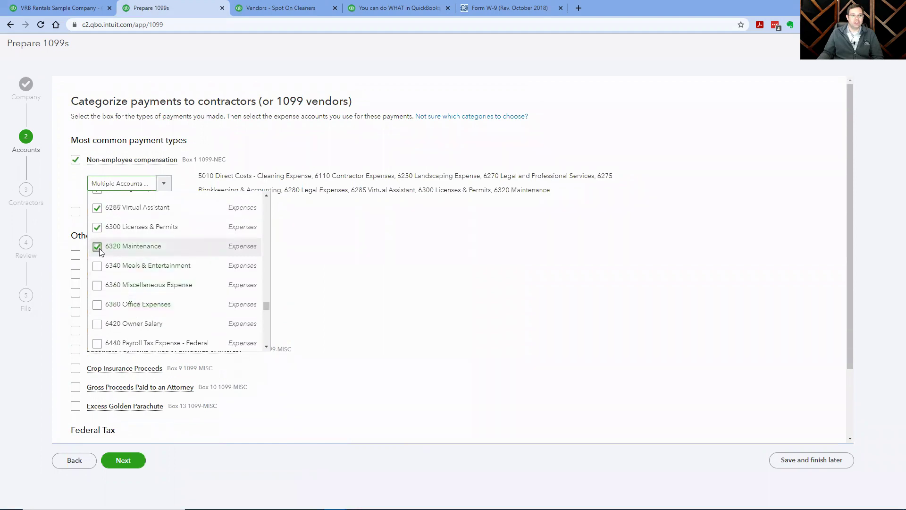
pyautogui.scroll(-1, 110, 296)
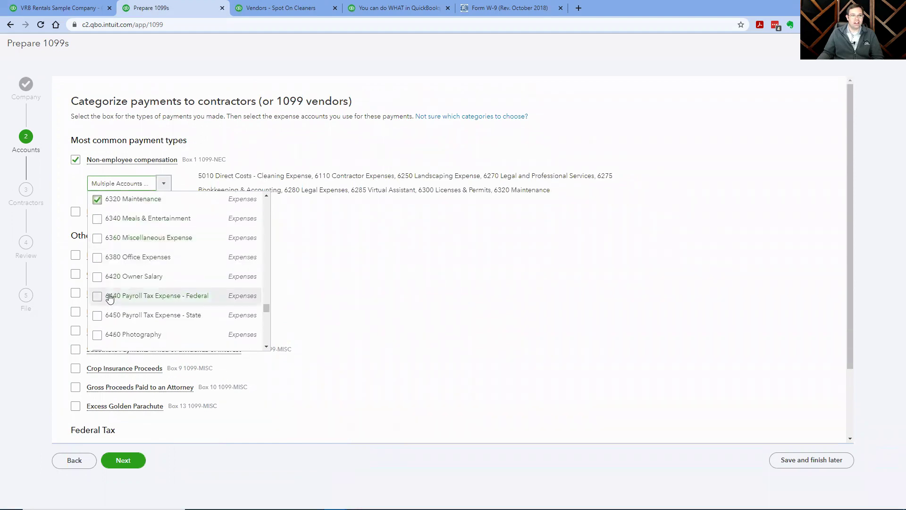
pyautogui.scroll(-2, 109, 297)
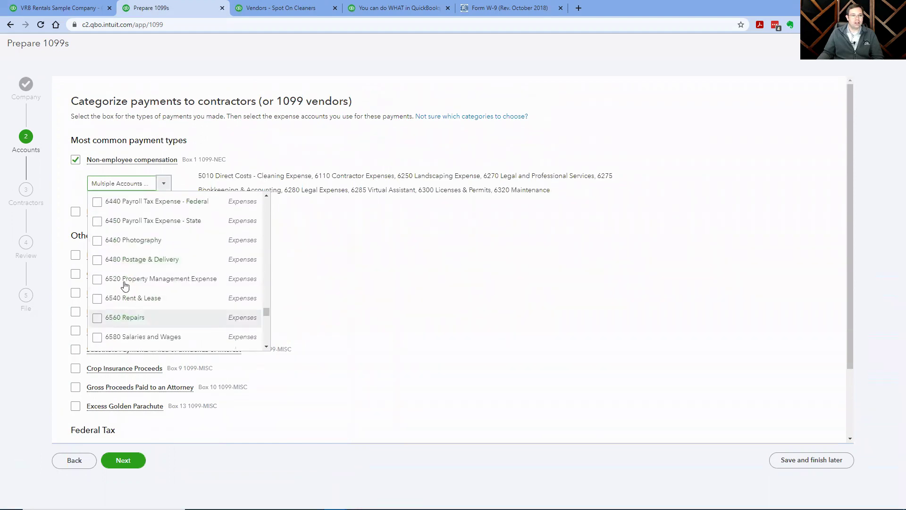
pyautogui.click(98, 240)
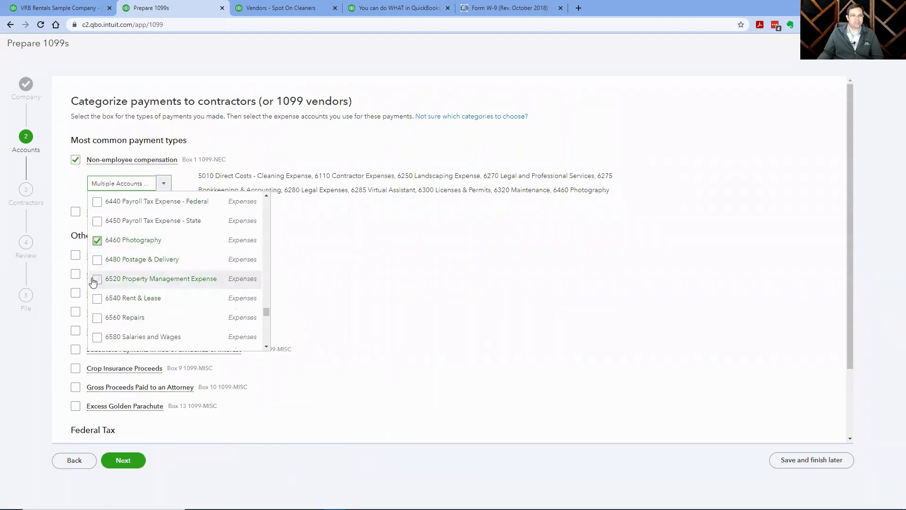
pyautogui.scroll(-1, 94, 280)
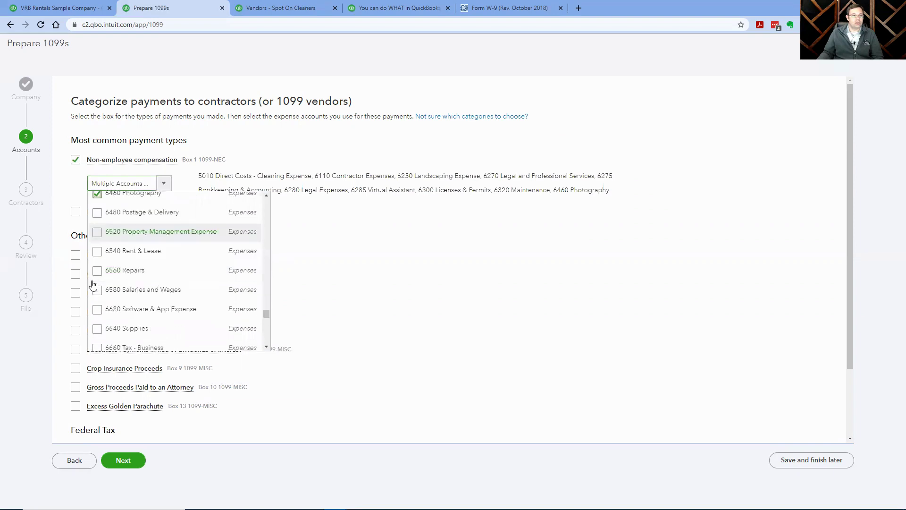
pyautogui.click(98, 232)
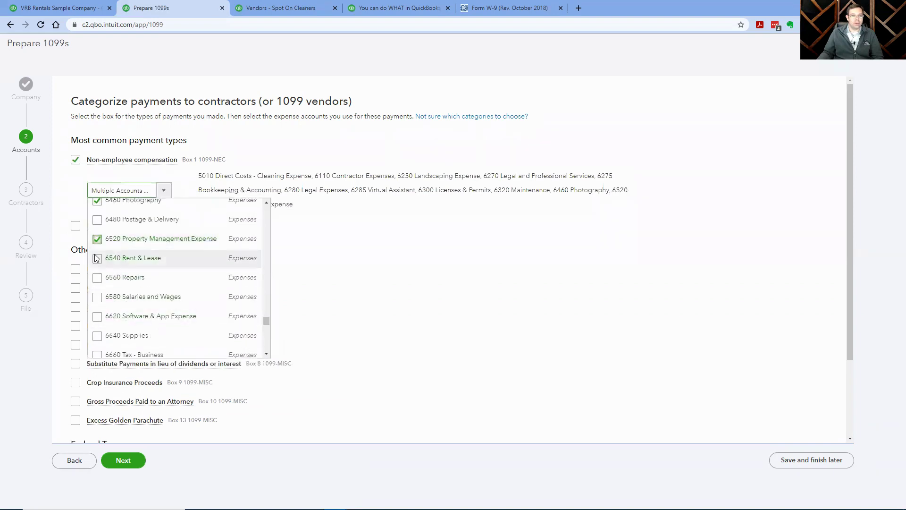
pyautogui.click(98, 279)
pyautogui.scroll(-2, 118, 307)
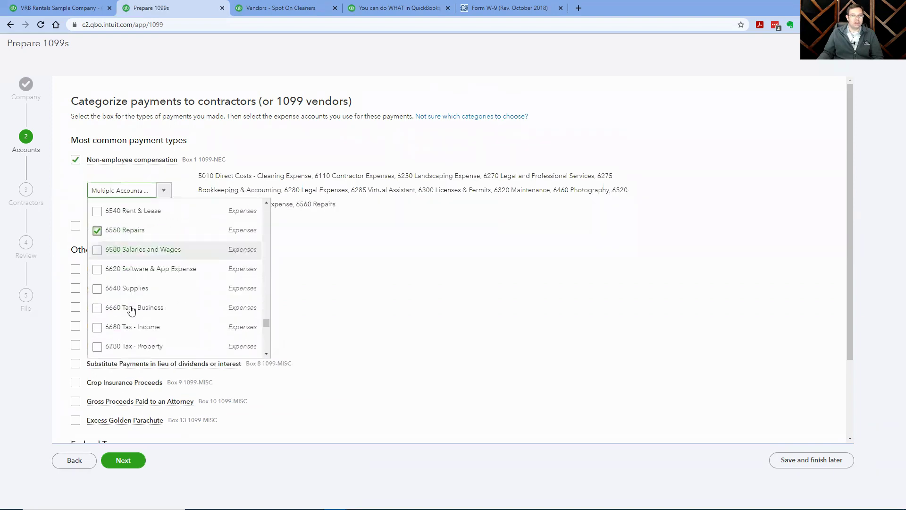
pyautogui.scroll(1, 177, 316)
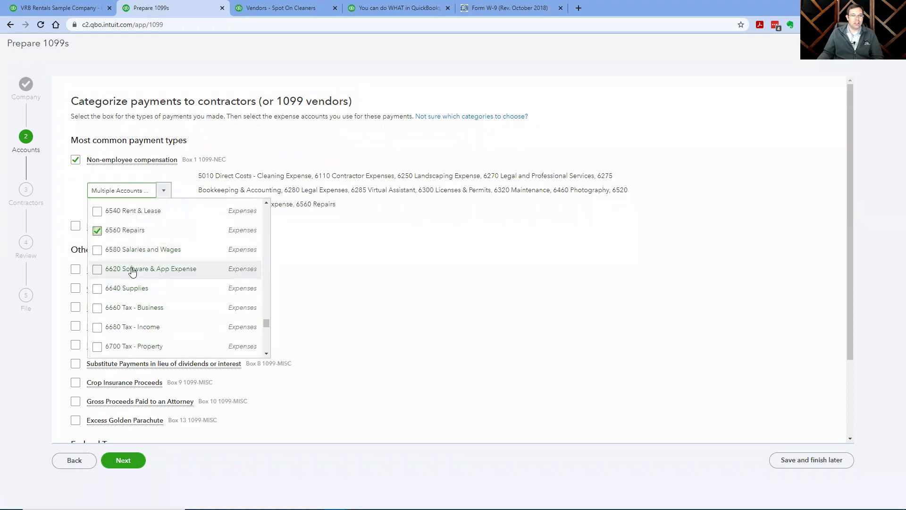
pyautogui.scroll(-1, 178, 313)
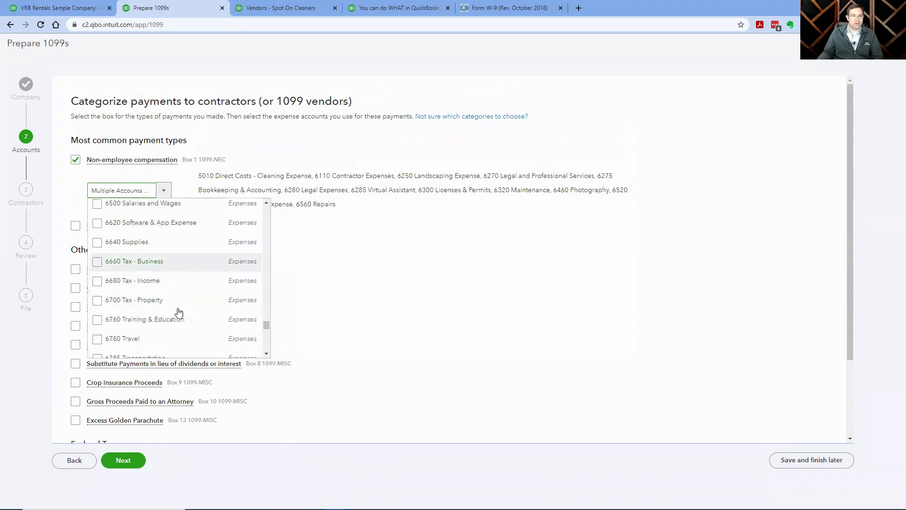
pyautogui.scroll(-1, 147, 287)
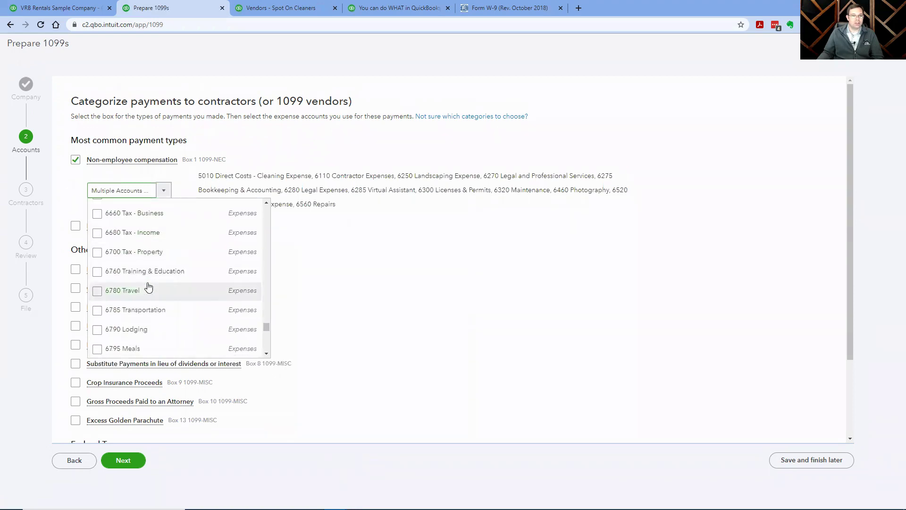
pyautogui.scroll(-1, 143, 292)
pyautogui.scroll(-2, 143, 294)
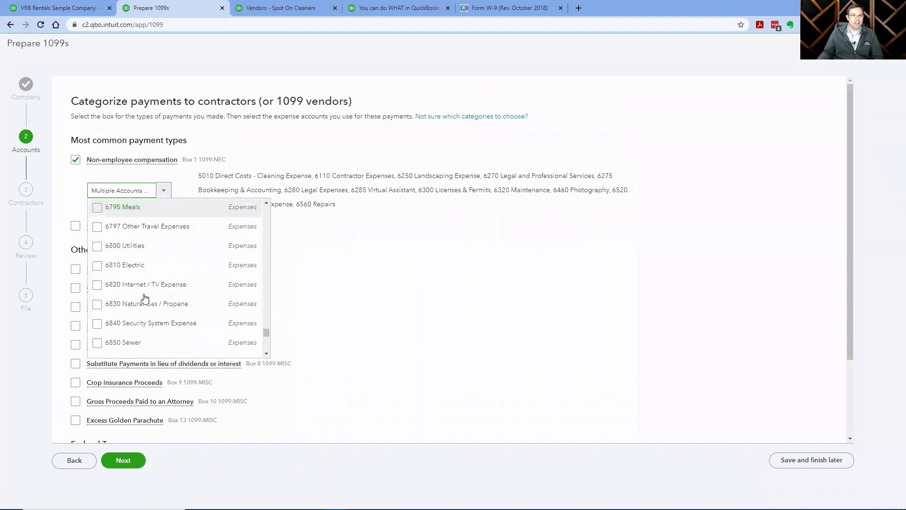
pyautogui.scroll(6, 144, 297)
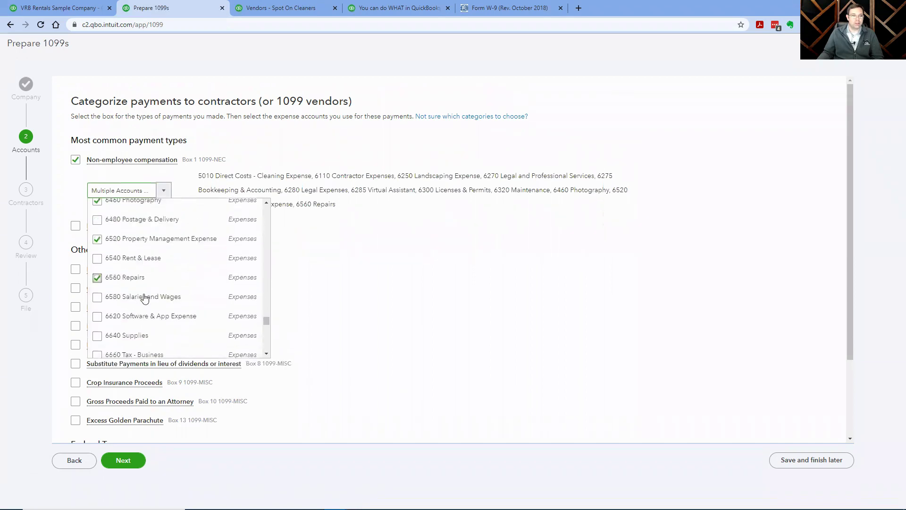
pyautogui.scroll(1, 144, 297)
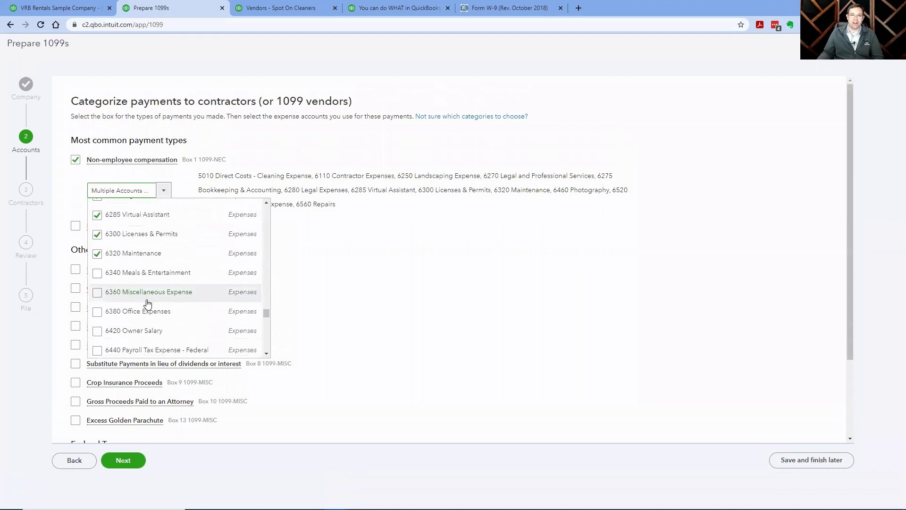
pyautogui.click(308, 157)
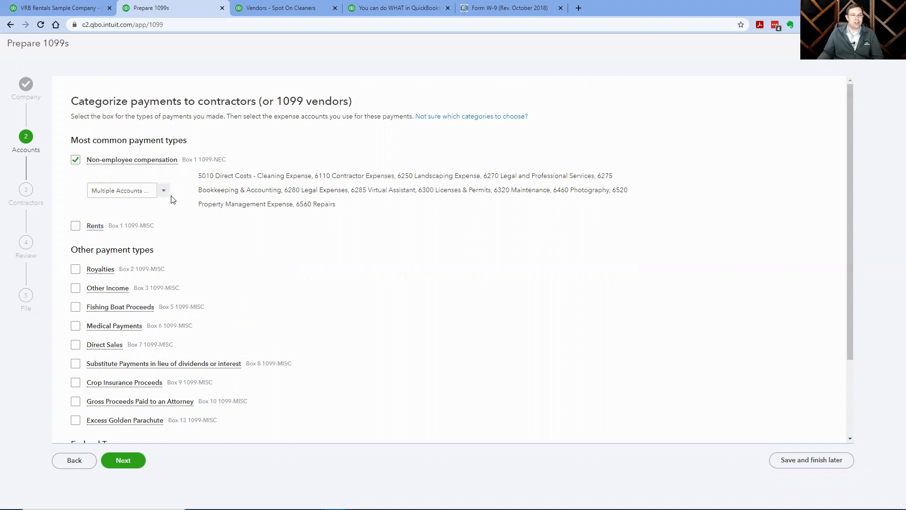
pyautogui.click(108, 460)
# Save the account mappings with Next to reach Review your contractors' info.
pyautogui.moveTo(94, 227)
pyautogui.click(119, 461)
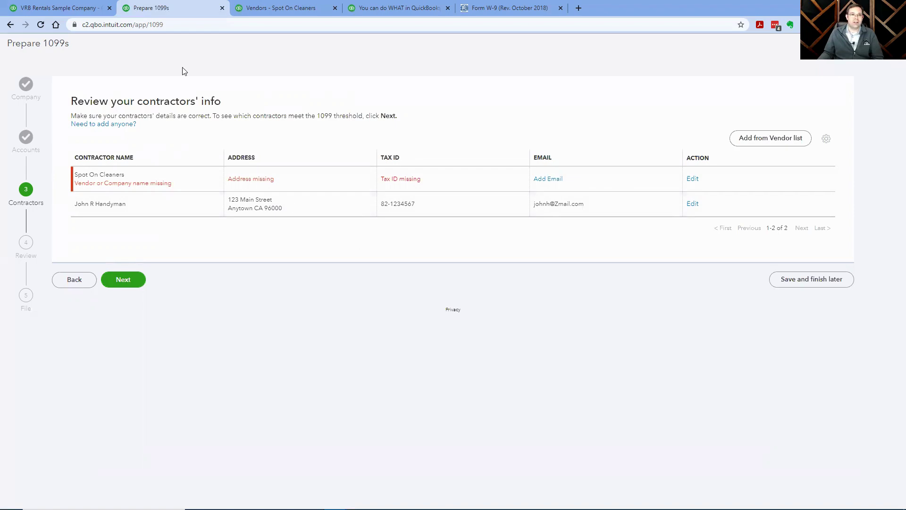
# Switch to the Form W-9 browser tab to view the blank IRS W-9 (Rev. October 2018).
pyautogui.click(496, 10)
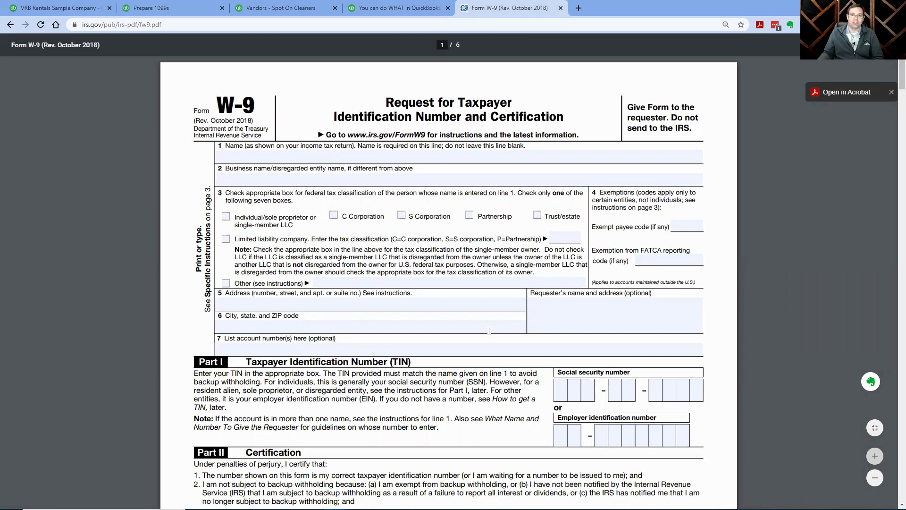
pyautogui.click(176, 10)
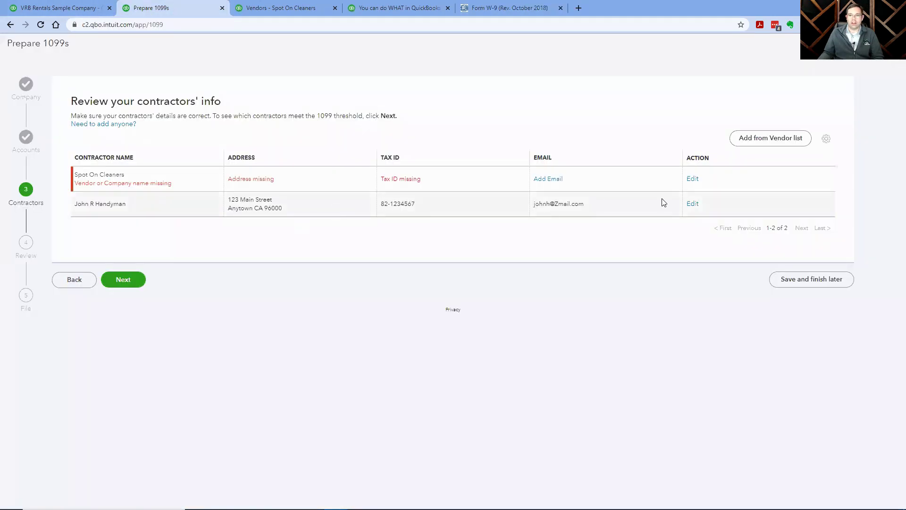
pyautogui.click(692, 180)
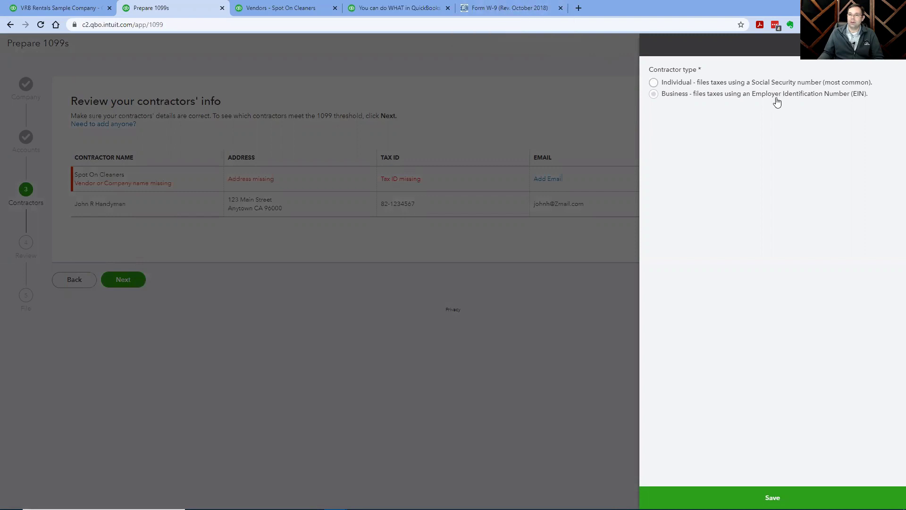
pyautogui.click(654, 94)
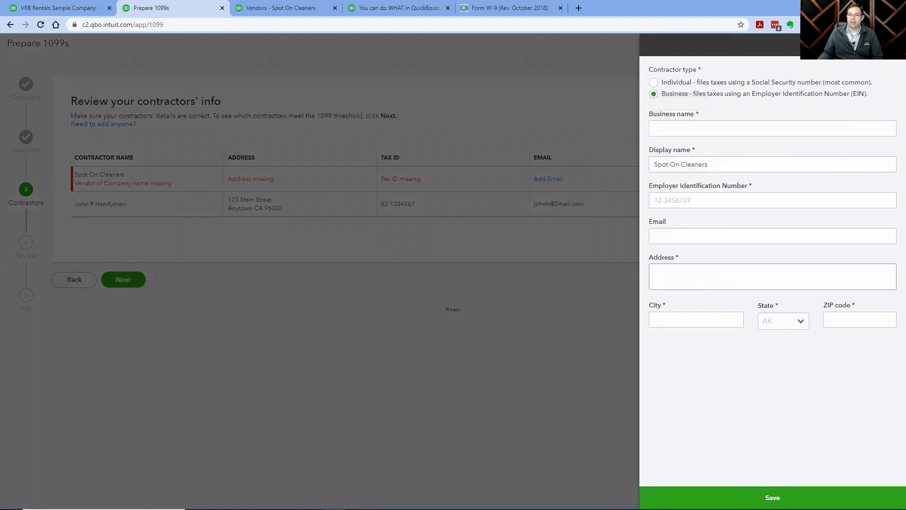
pyautogui.click(894, 44)
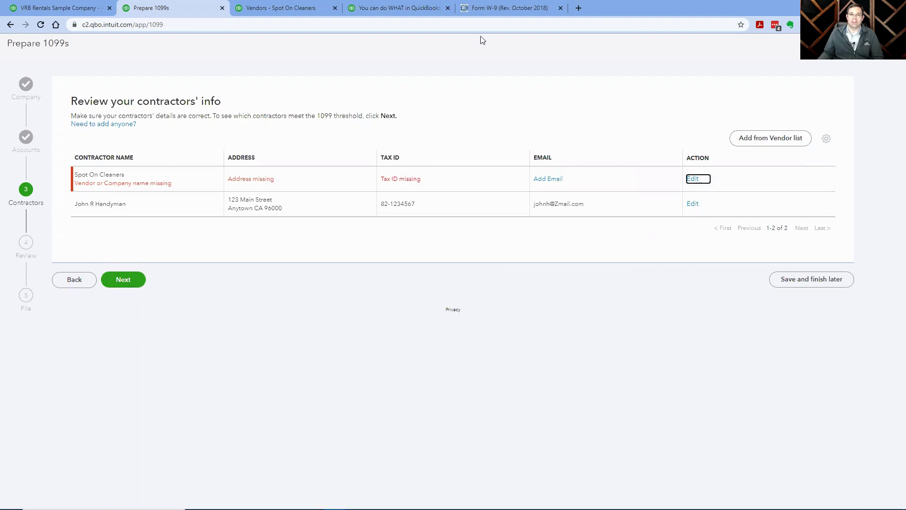
pyautogui.click(487, 9)
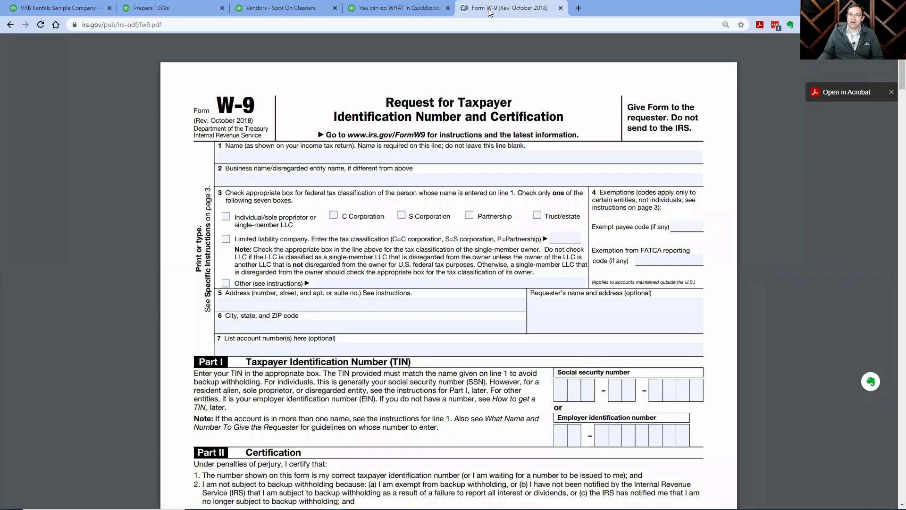
# Return to the Prepare 1099s tab and advance to the payment check showing Spot On Cleaners at $1,125.00.
pyautogui.click(162, 7)
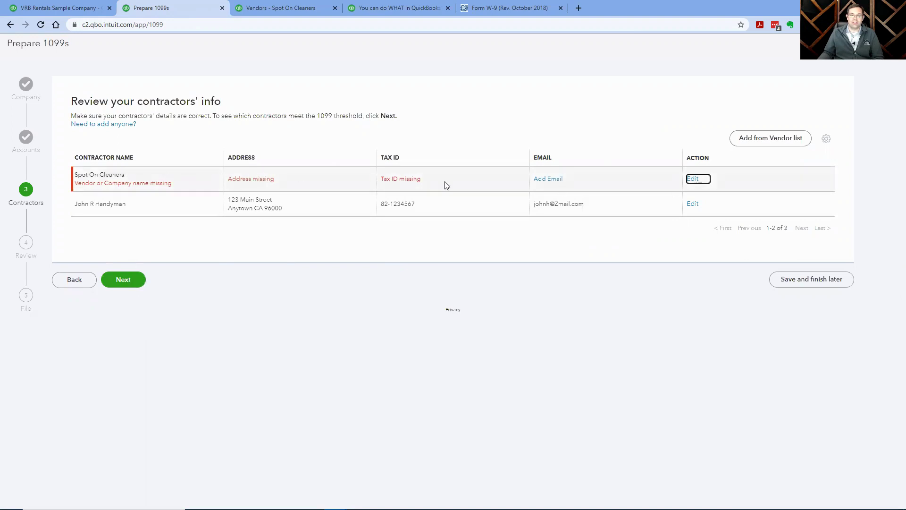
pyautogui.click(132, 283)
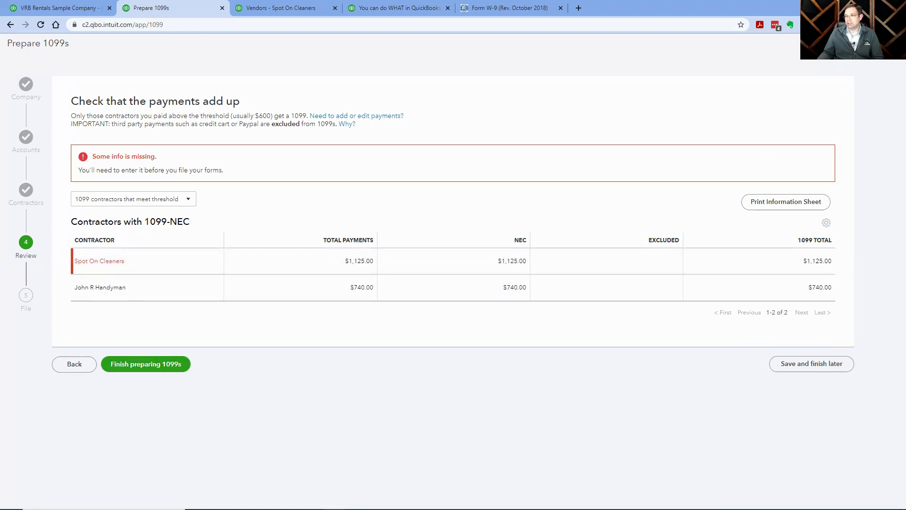
# Close the 1099 wizard and open Spot On Cleaners from the Contractors list.
pyautogui.click(891, 43)
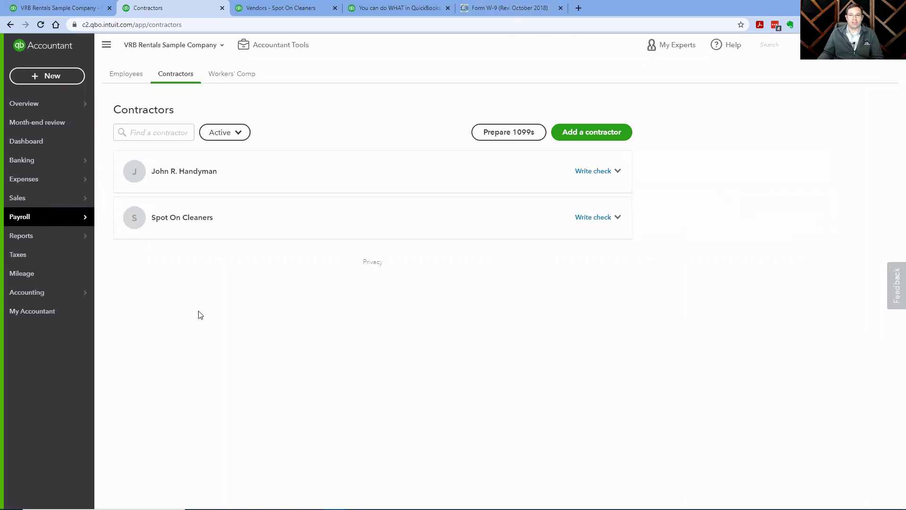
pyautogui.moveTo(51, 219)
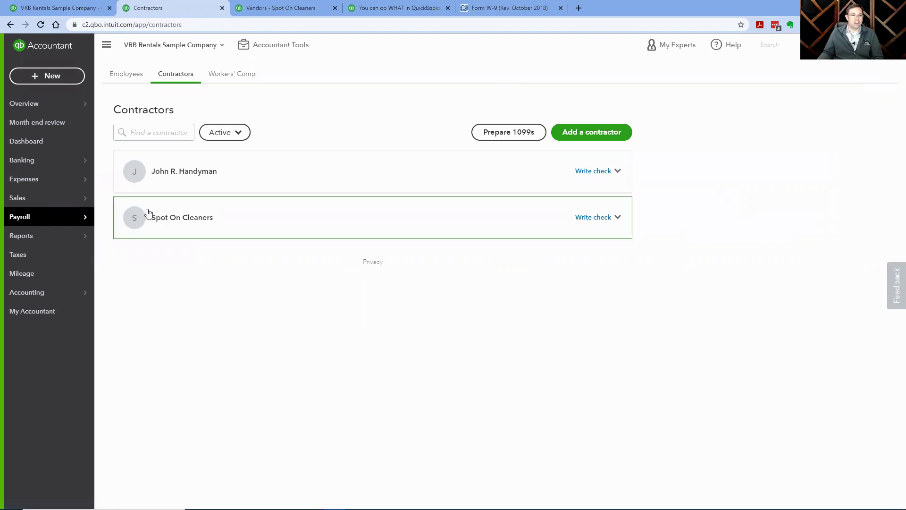
pyautogui.click(178, 223)
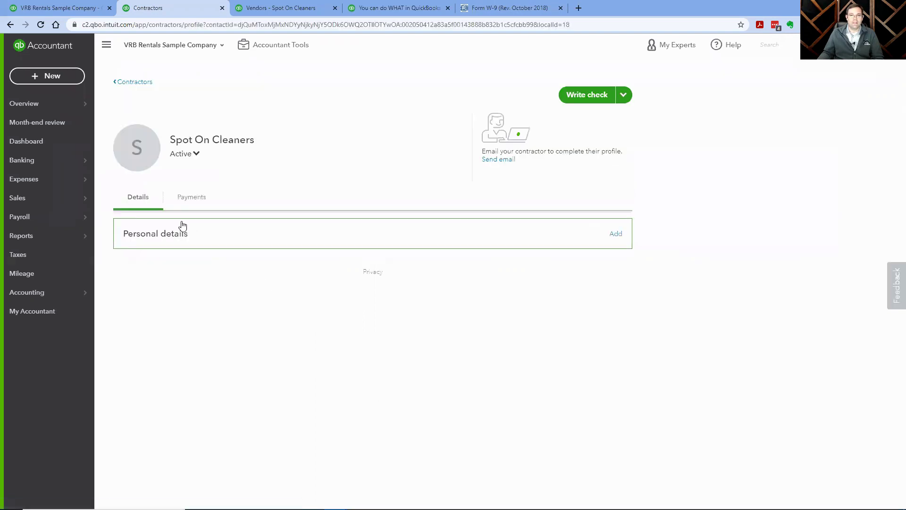
# Start an email invitation to Spot On Cleaners and open the invite-contractor help article via Preview.
pyautogui.click(509, 160)
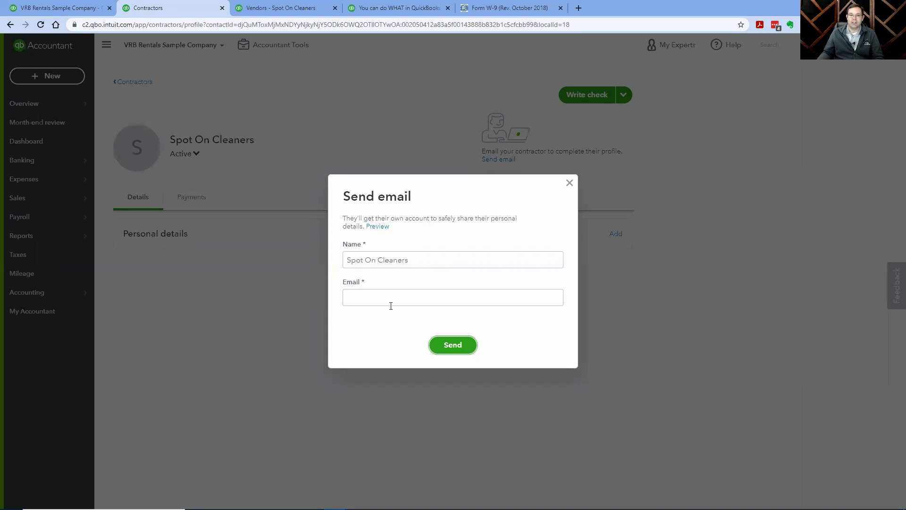
pyautogui.click(356, 297)
pyautogui.click(375, 228)
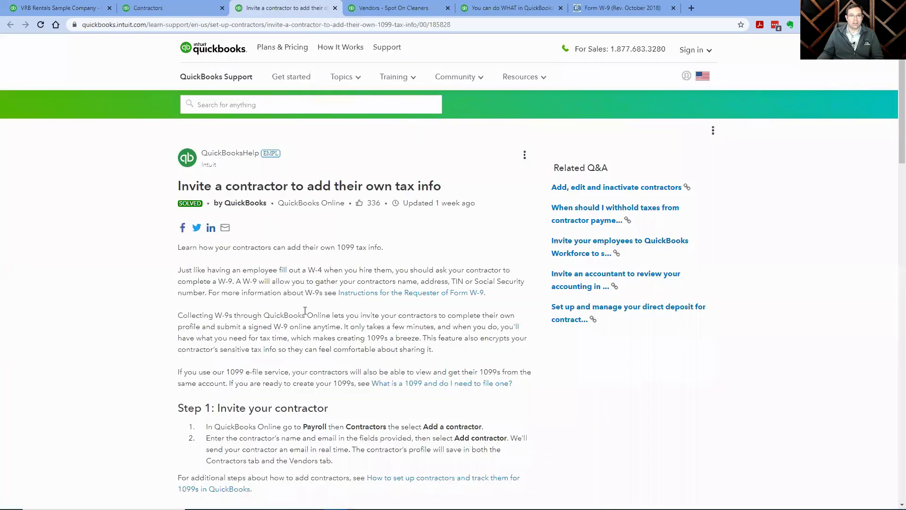
# Skim the help article and W-9 blog post, then close the email invitation unsent.
pyautogui.scroll(-6, 305, 310)
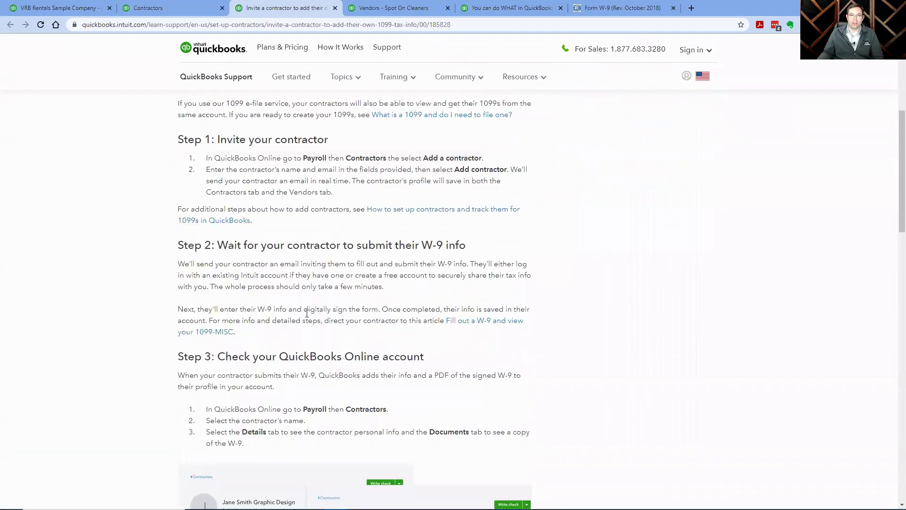
pyautogui.scroll(6, 307, 313)
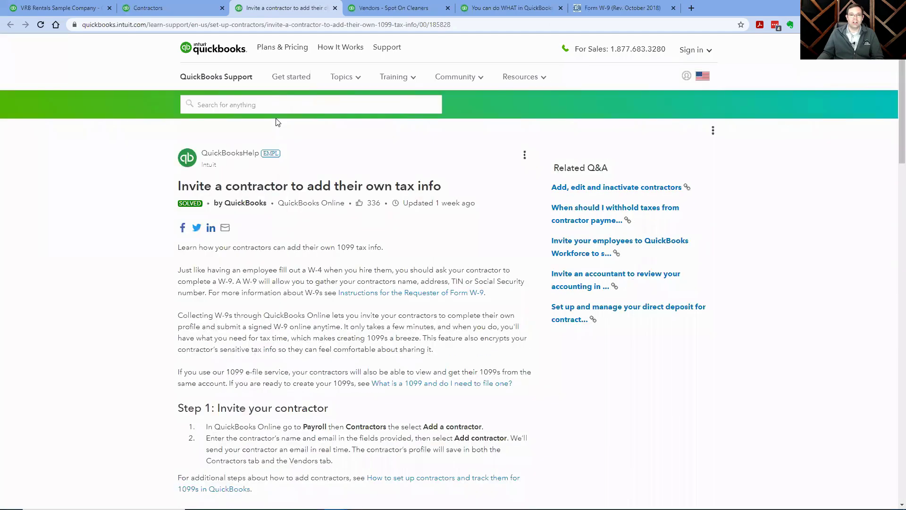
pyautogui.click(487, 9)
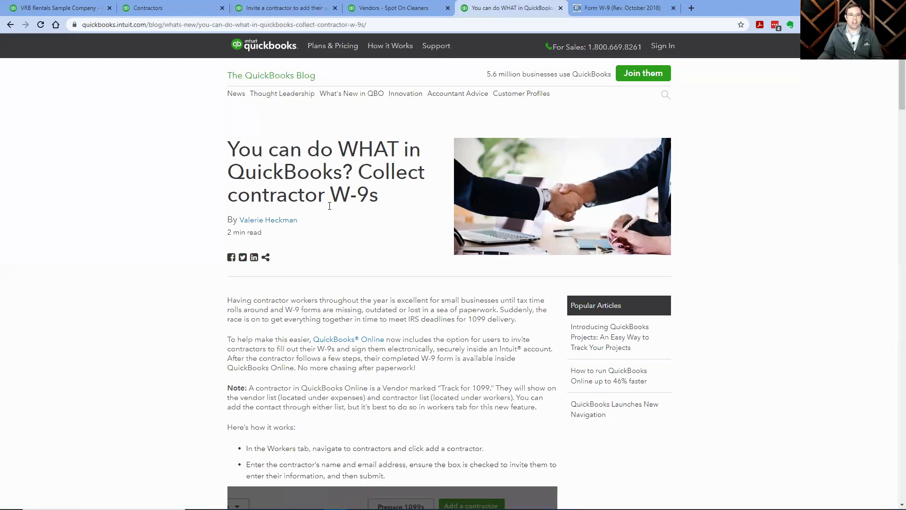
pyautogui.click(151, 8)
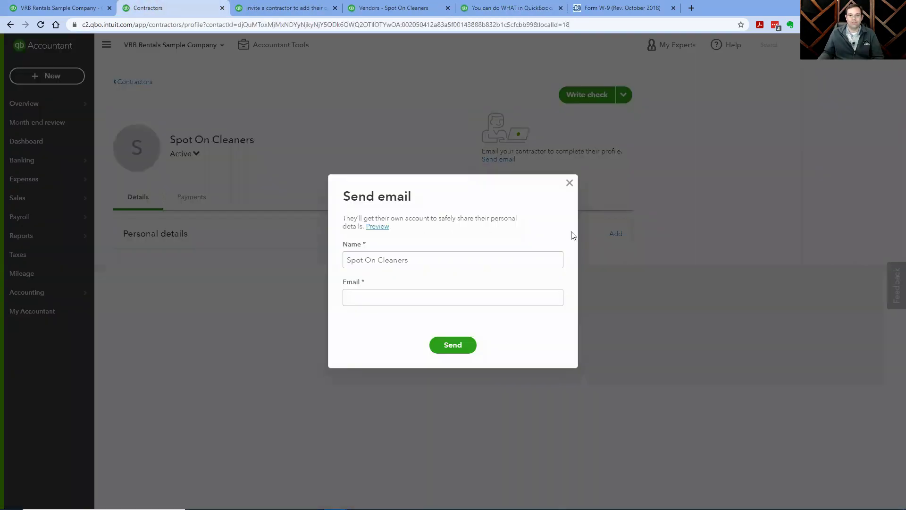
pyautogui.click(569, 183)
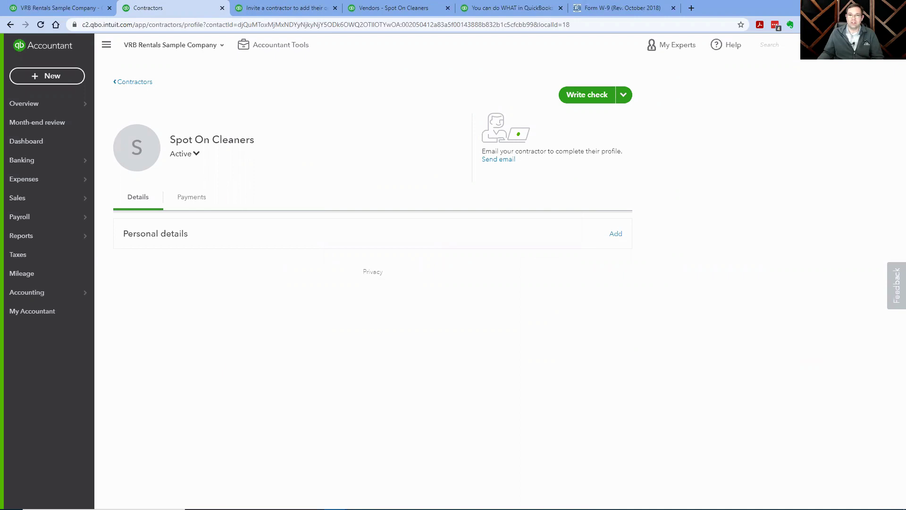
# Glance at the Expenses by Vendor Summary report, then open the Spot On Cleaners vendor page.
pyautogui.click(66, 5)
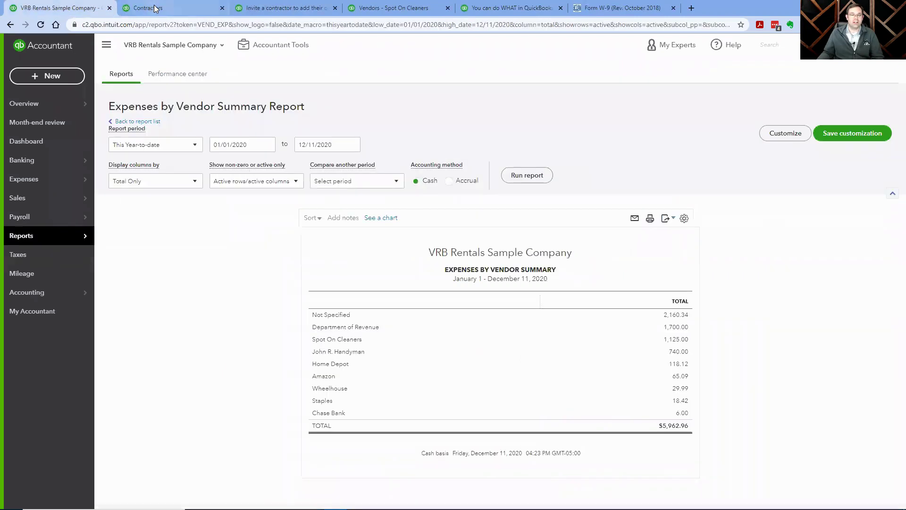
pyautogui.click(277, 8)
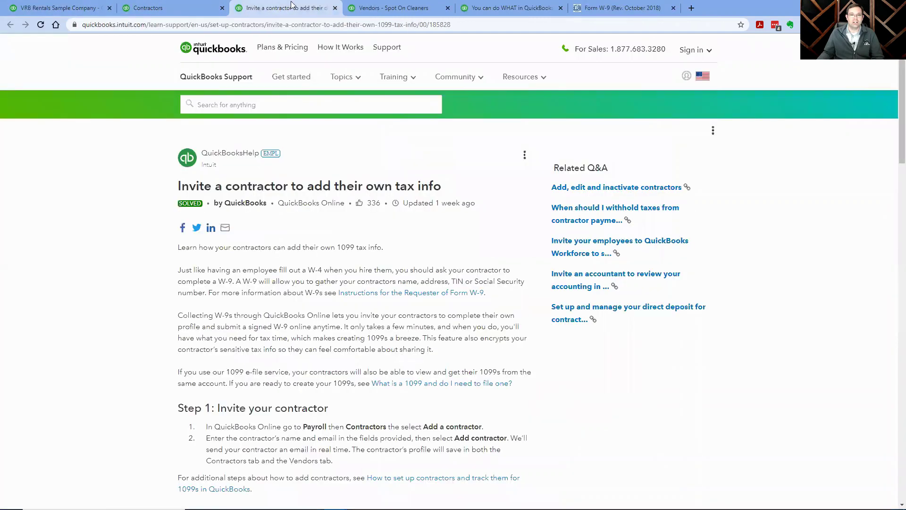
pyautogui.click(370, 7)
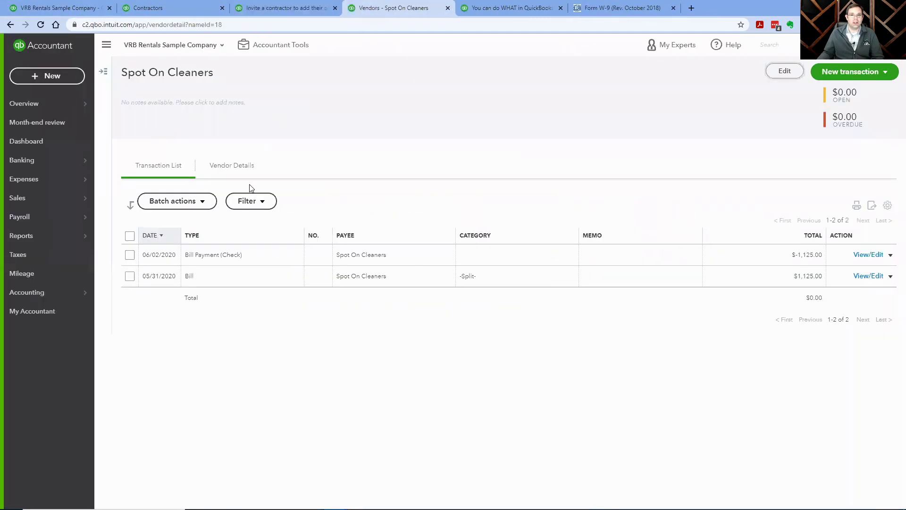
# Verify Track payments for 1099 is checked for Spot On Cleaners, then go back to Contractors.
pyautogui.click(784, 72)
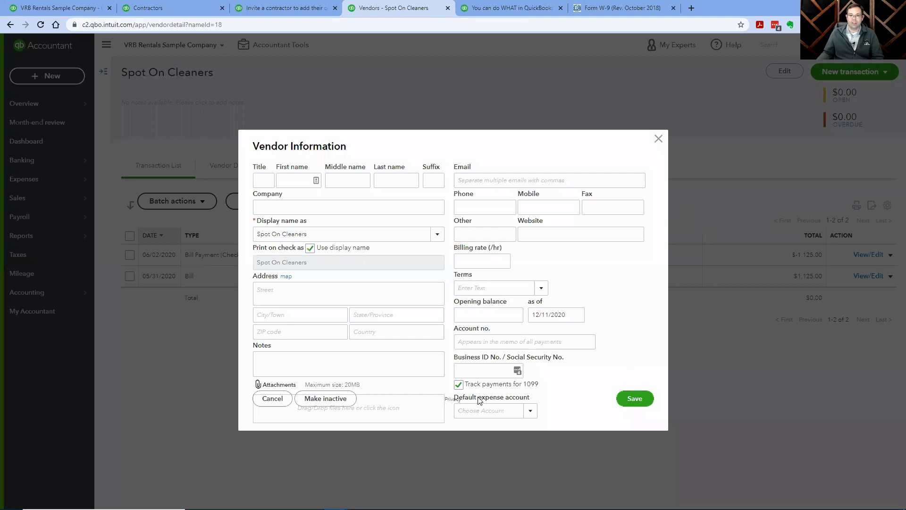
pyautogui.click(458, 384)
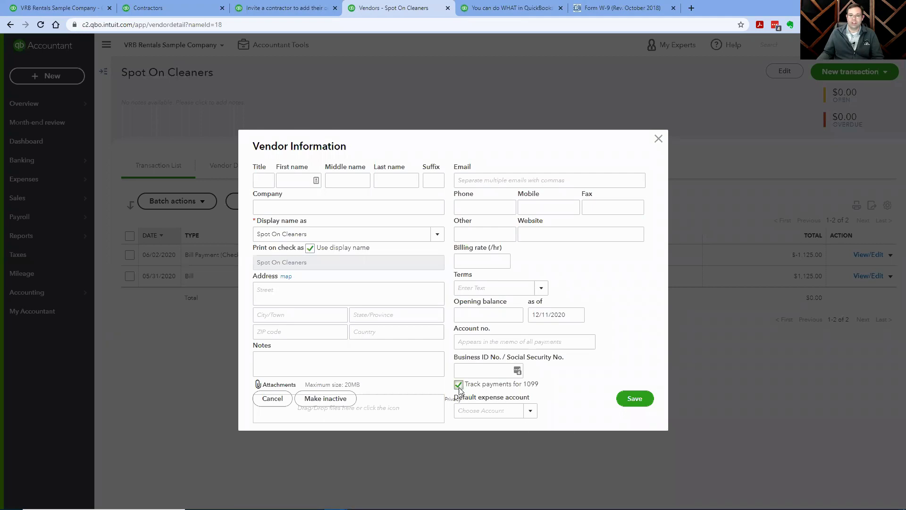
pyautogui.click(658, 139)
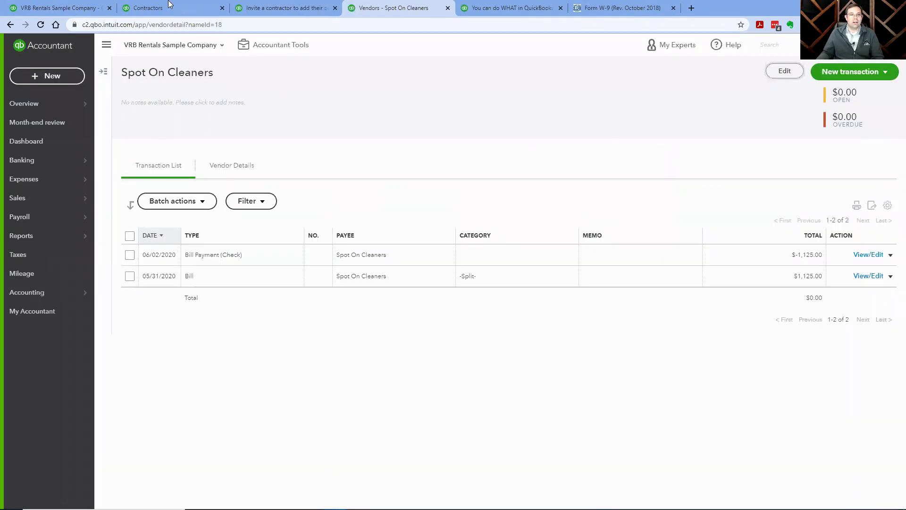
pyautogui.click(170, 5)
pyautogui.click(144, 84)
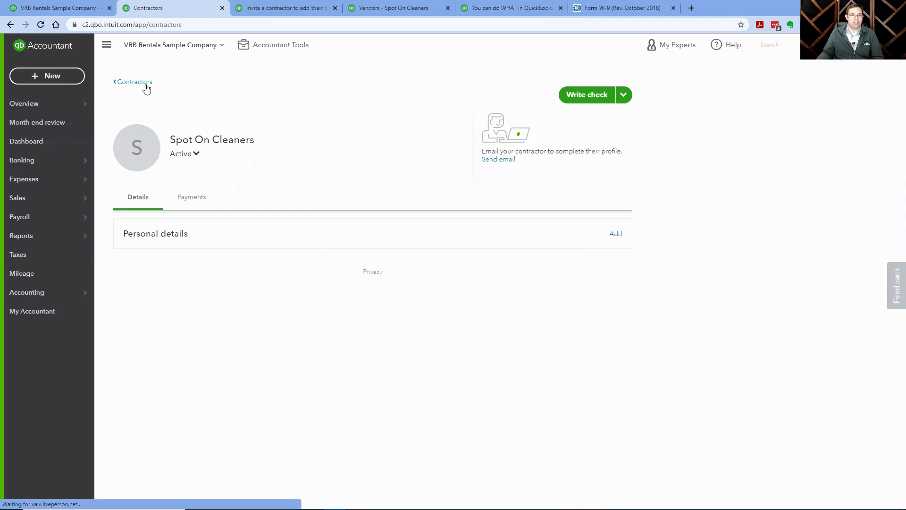